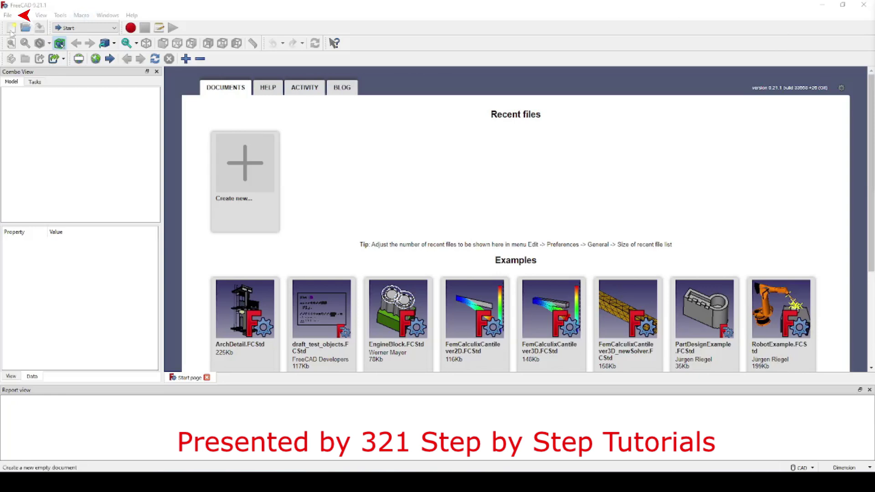
Create a new empty document and switch to the Part Design workbench
{"action": "left_click", "coordinate": [8, 15]}
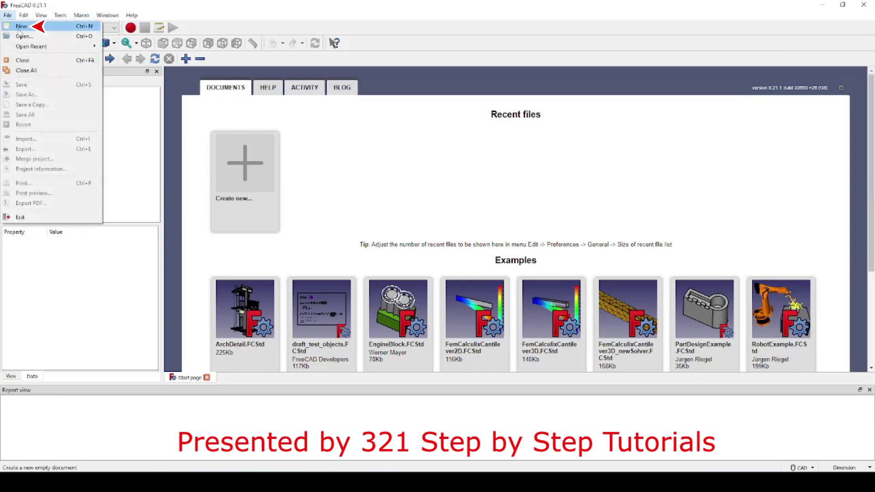
{"action": "left_click", "coordinate": [21, 22]}
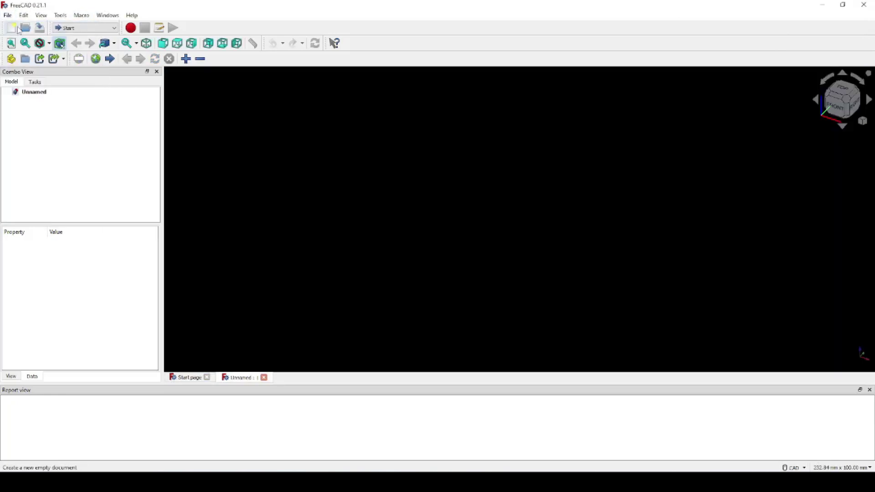
{"action": "left_click", "coordinate": [113, 28]}
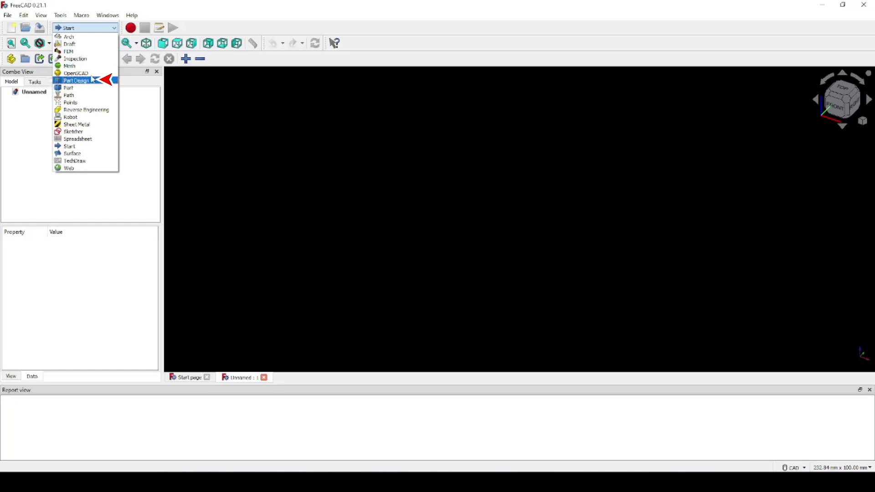
{"action": "left_click", "coordinate": [77, 80]}
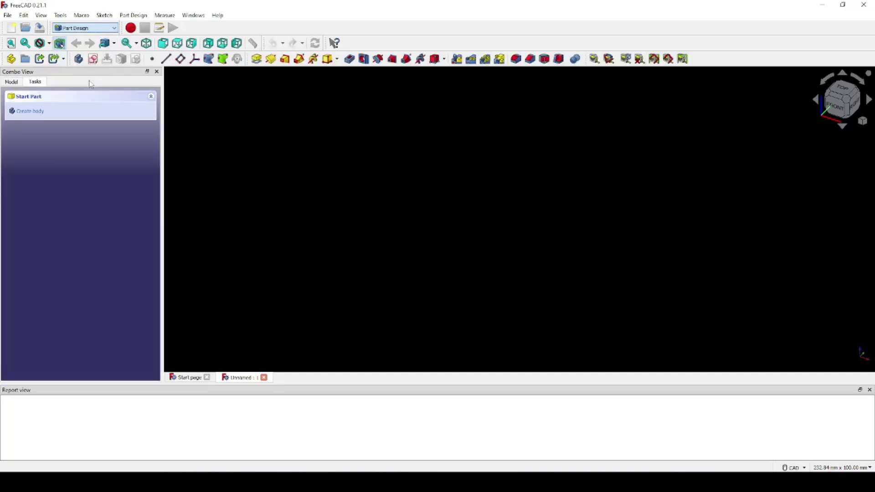
Create a body and start a new sketch on its XY plane
{"action": "left_click", "coordinate": [93, 59]}
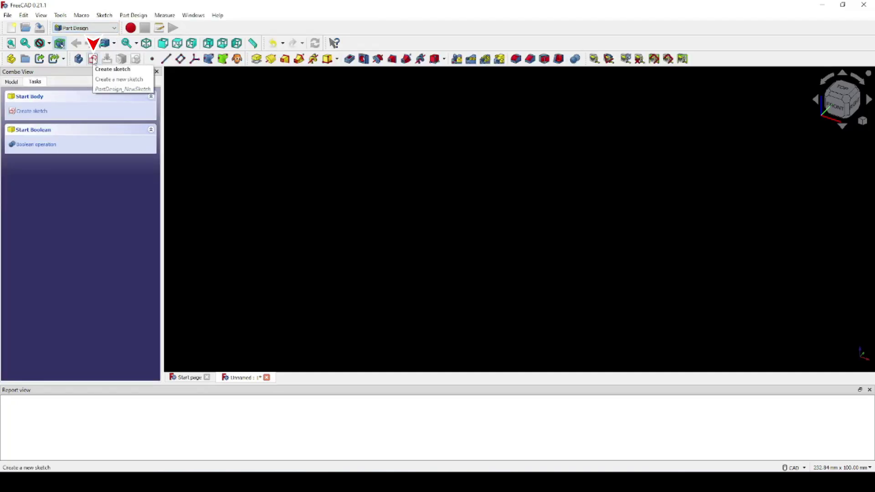
{"action": "left_click", "coordinate": [93, 59]}
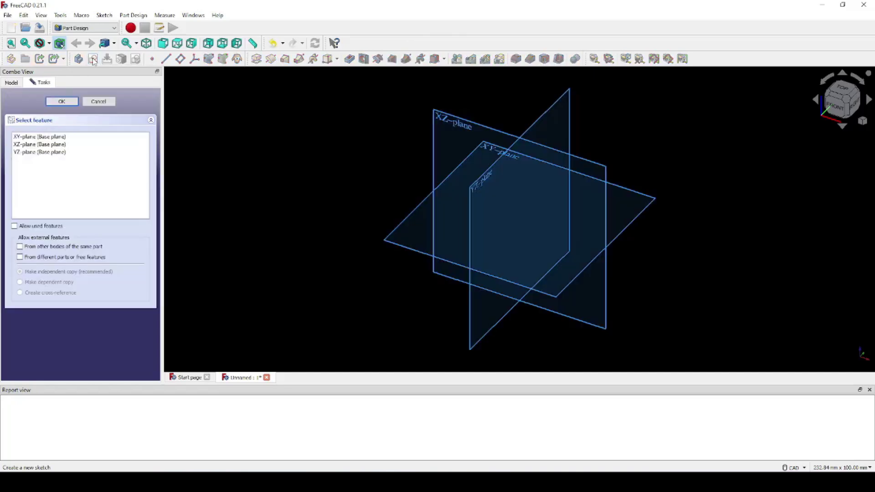
{"action": "left_click", "coordinate": [57, 137]}
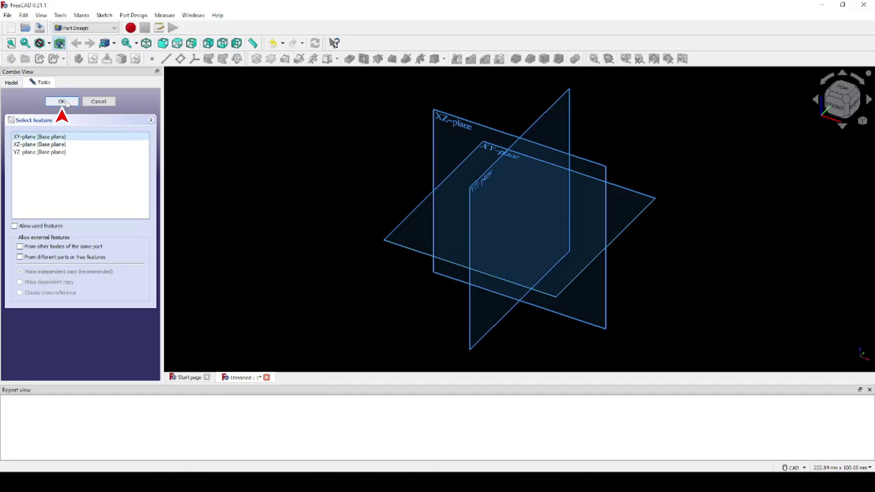
{"action": "left_click", "coordinate": [62, 101]}
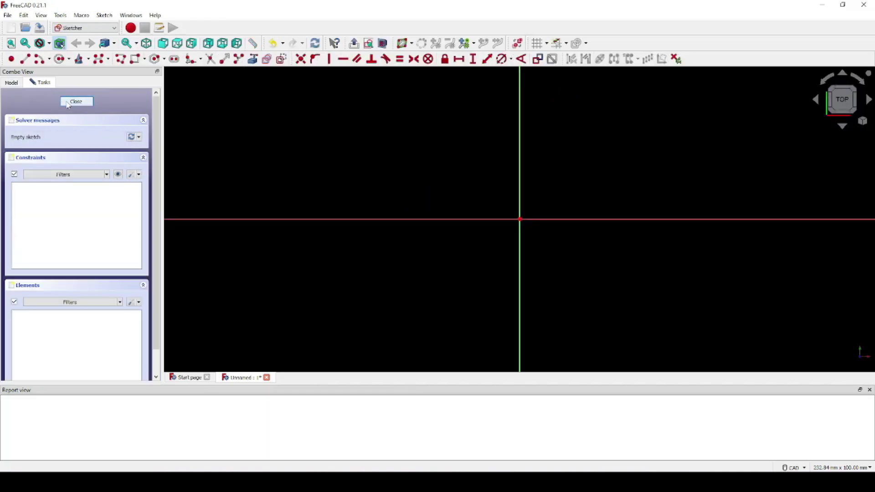
Sketch a sloped line about 52 mm long in the quadrant above the horizontal axis and right of the vertical axis
{"action": "left_click", "coordinate": [26, 61]}
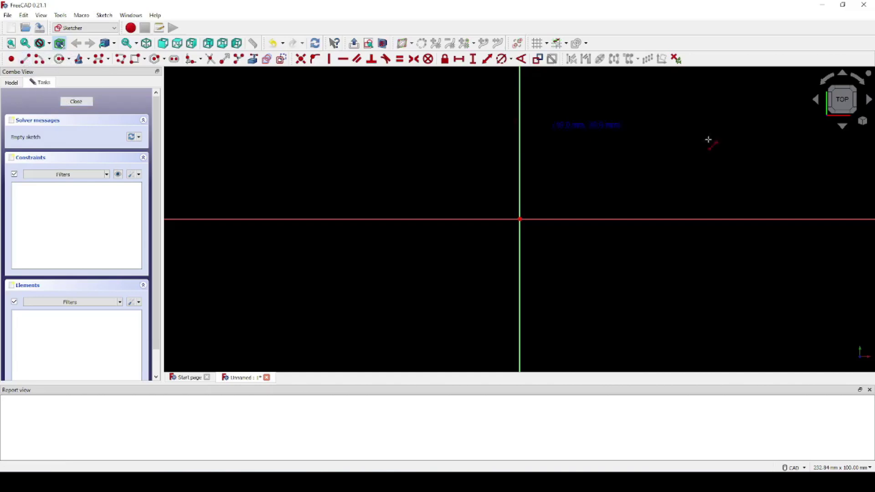
{"action": "left_click", "coordinate": [550, 188]}
{"action": "left_click", "coordinate": [678, 98]}
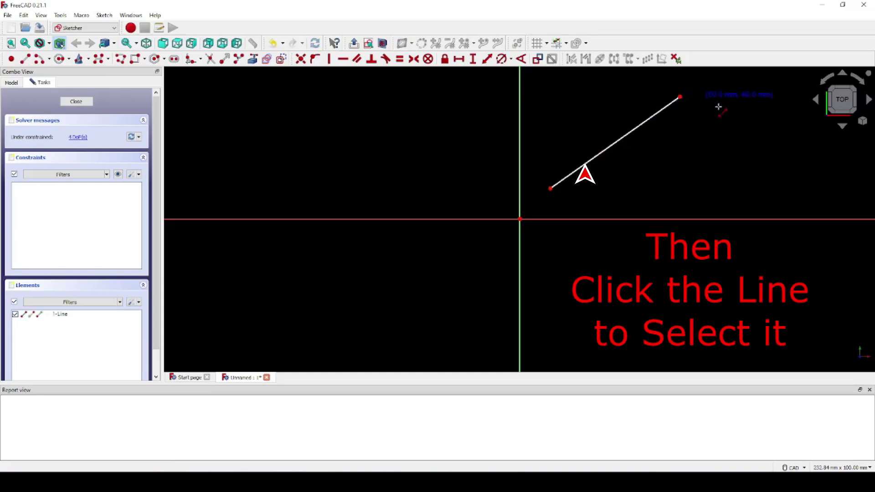
Constrain the sloped line's length to 40 mm
{"action": "left_click", "coordinate": [569, 177]}
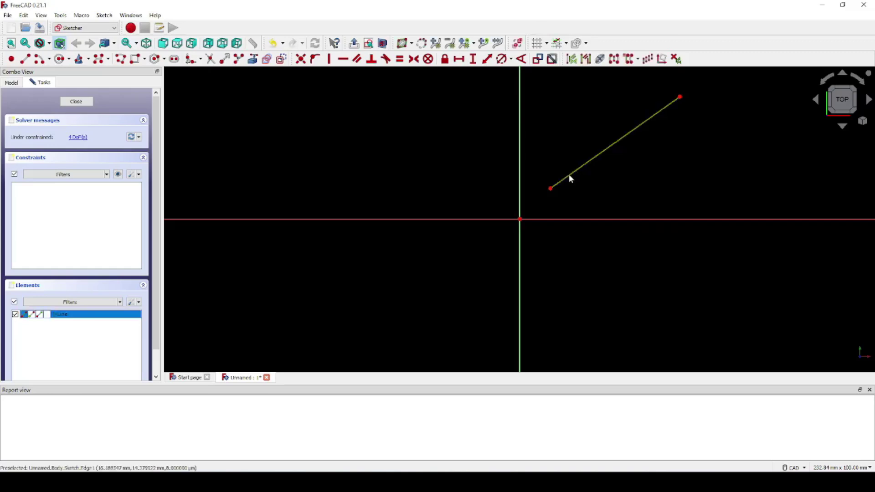
{"action": "left_click", "coordinate": [487, 59]}
{"action": "type", "text": "40"}
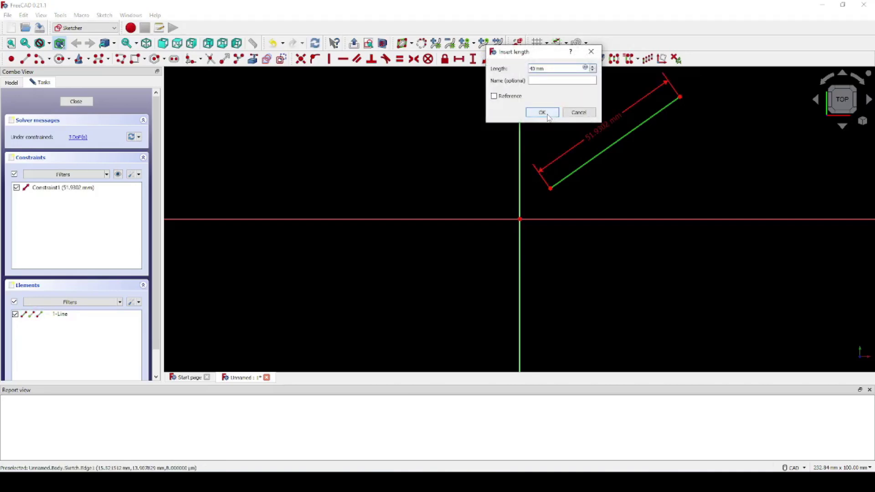
{"action": "left_click", "coordinate": [542, 113]}
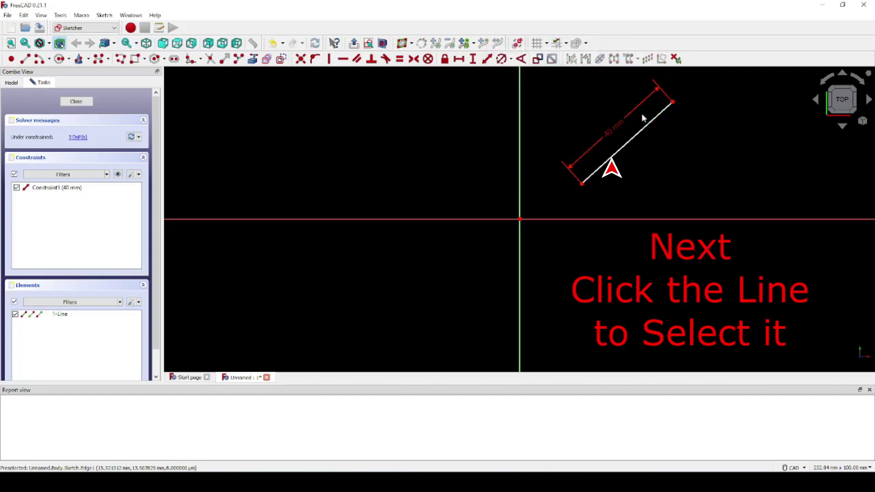
Constrain the line's angle to 45° from the horizontal
{"action": "left_click", "coordinate": [626, 145]}
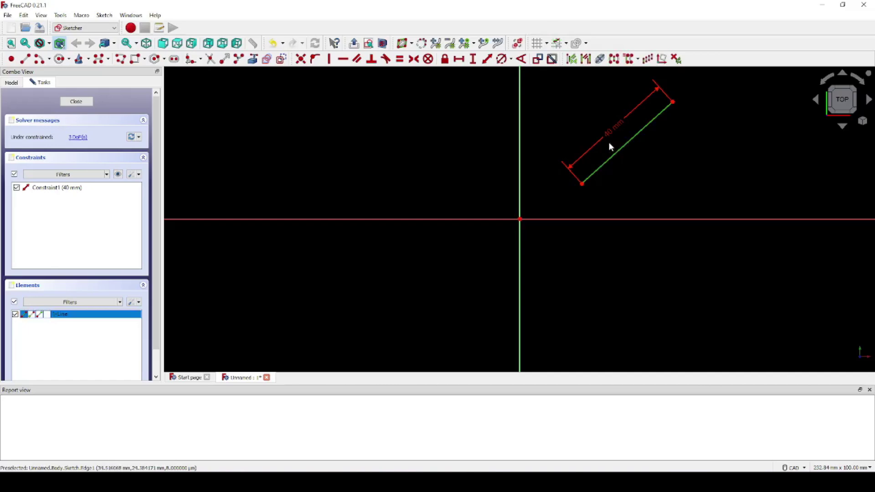
{"action": "left_click", "coordinate": [521, 60]}
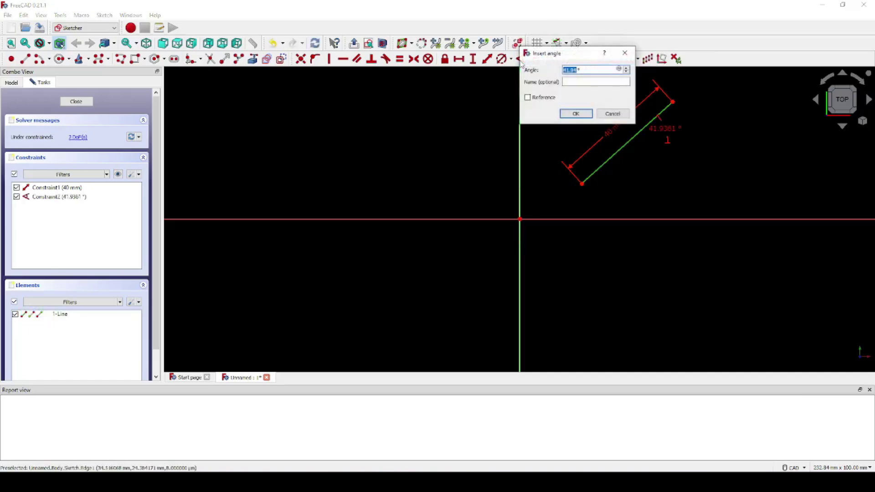
{"action": "type", "text": "4"}
{"action": "type", "text": "0"}
{"action": "type", "text": "5"}
{"action": "left_click", "coordinate": [575, 113]}
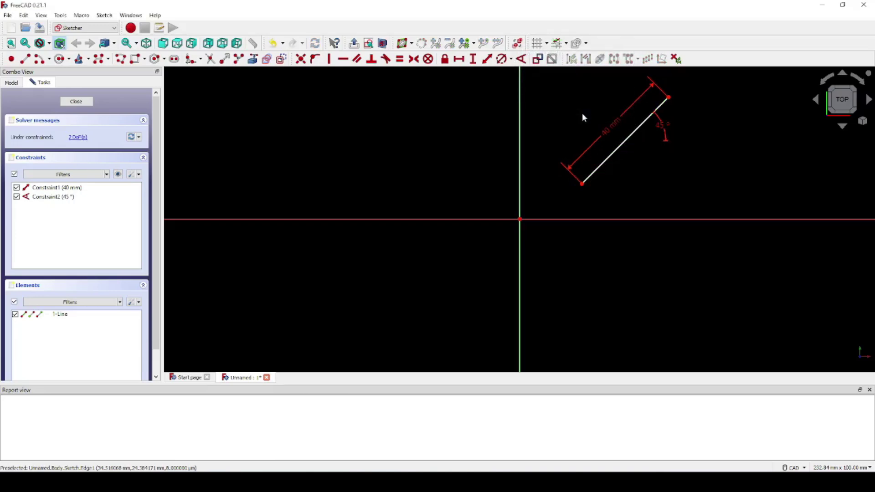
Check the sketch snap settings and place a point on the line, about a third of the way up from its lower end
{"action": "left_click", "coordinate": [566, 44]}
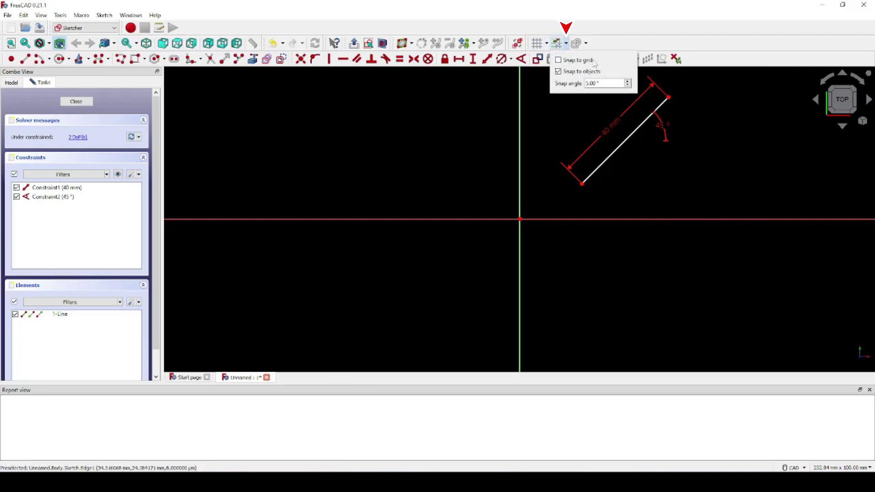
{"action": "left_click", "coordinate": [578, 23]}
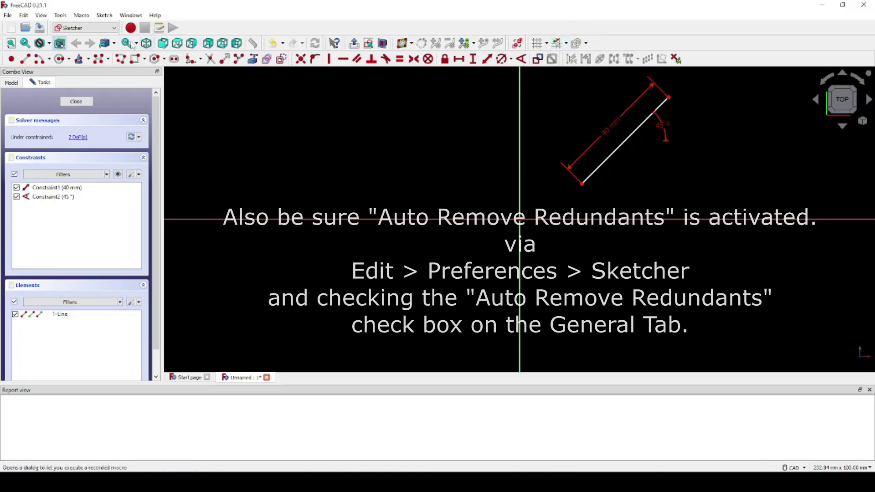
{"action": "left_click", "coordinate": [12, 59]}
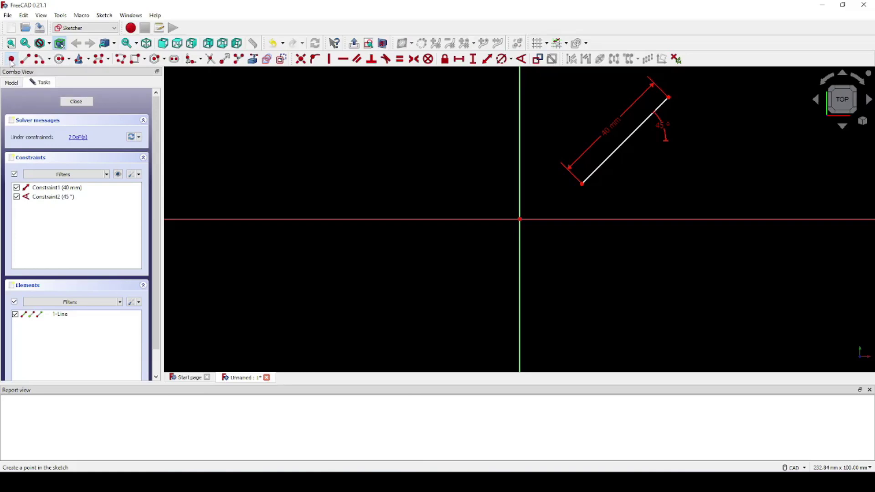
{"action": "left_click", "coordinate": [610, 154]}
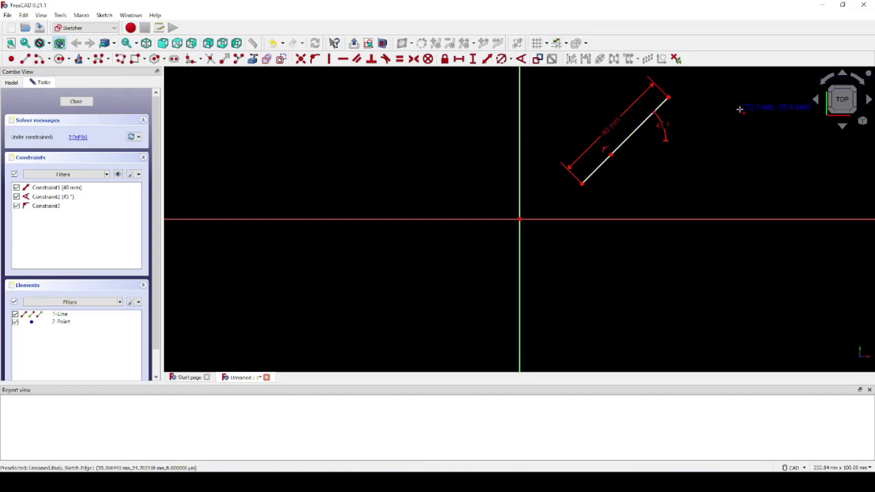
{"action": "key", "text": "Escape"}
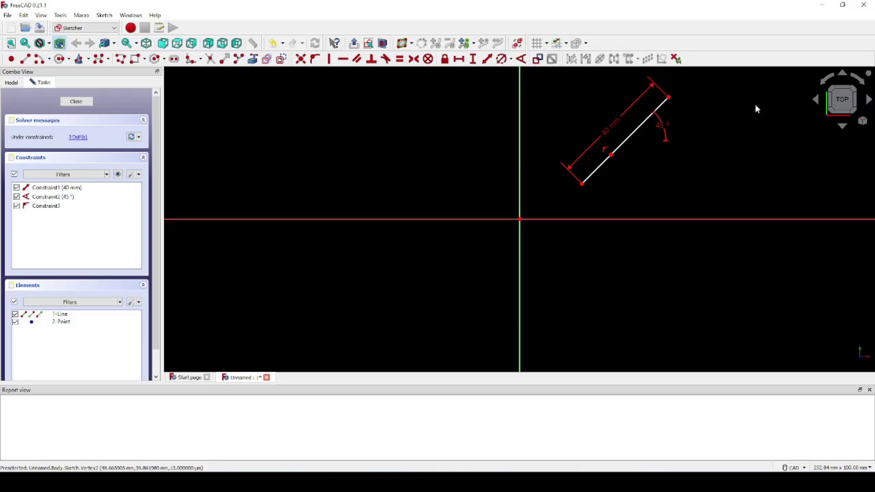
Make the line's two endpoints symmetric about the point so that it marks the line's midpoint
{"action": "left_click", "coordinate": [583, 185]}
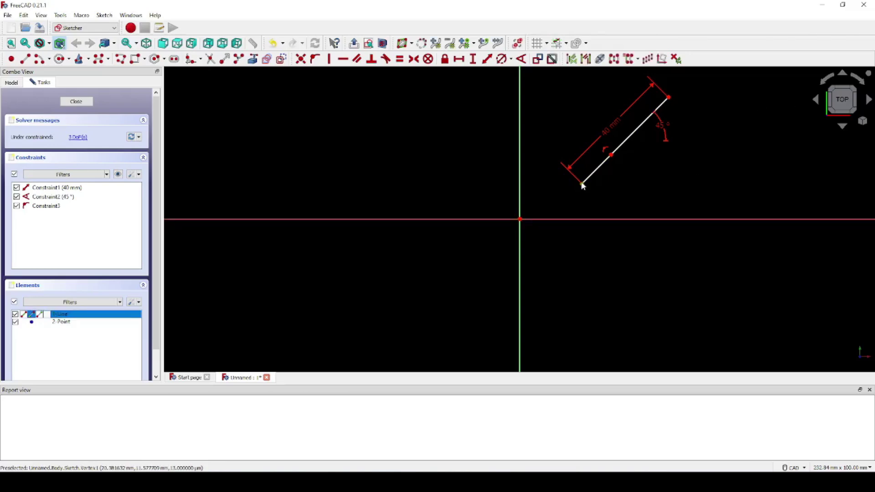
{"action": "left_click", "coordinate": [669, 97]}
{"action": "left_click", "coordinate": [611, 156]}
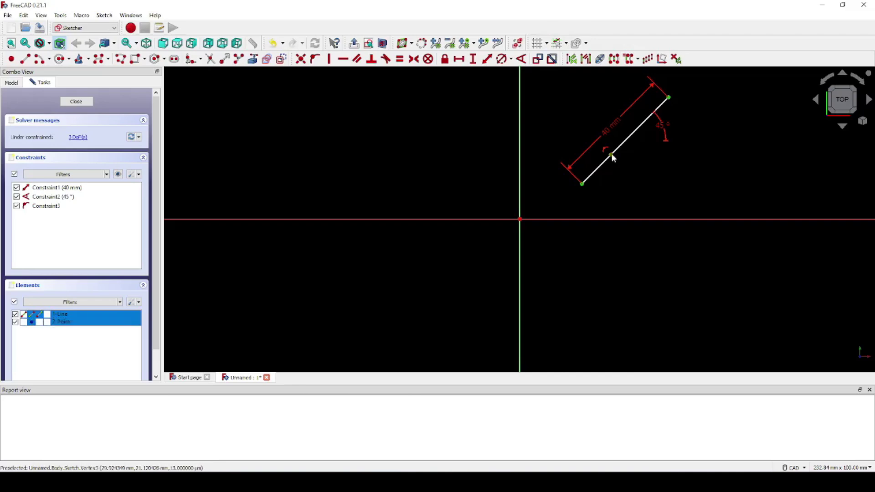
{"action": "left_click", "coordinate": [415, 60]}
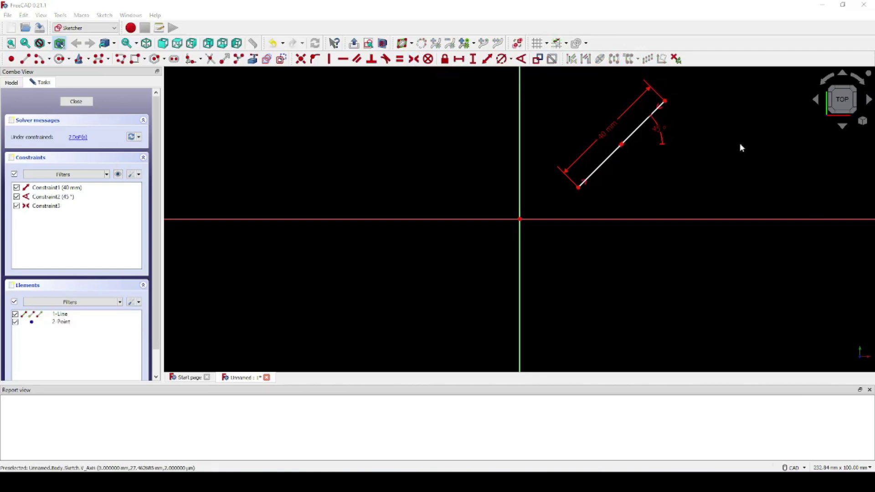
Constrain the horizontal distance between the line's midpoint and the origin to 0 mm, and move the dimension label clear of the vertical axis
{"action": "left_click", "coordinate": [622, 144]}
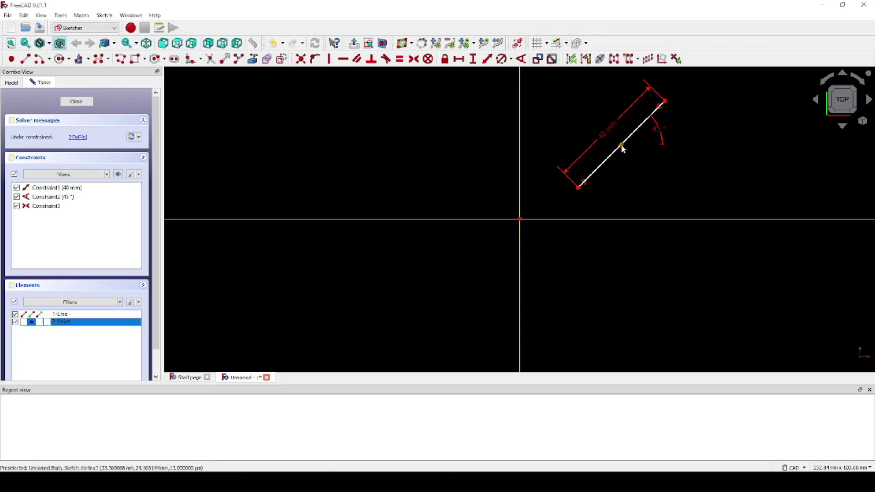
{"action": "left_click", "coordinate": [520, 220]}
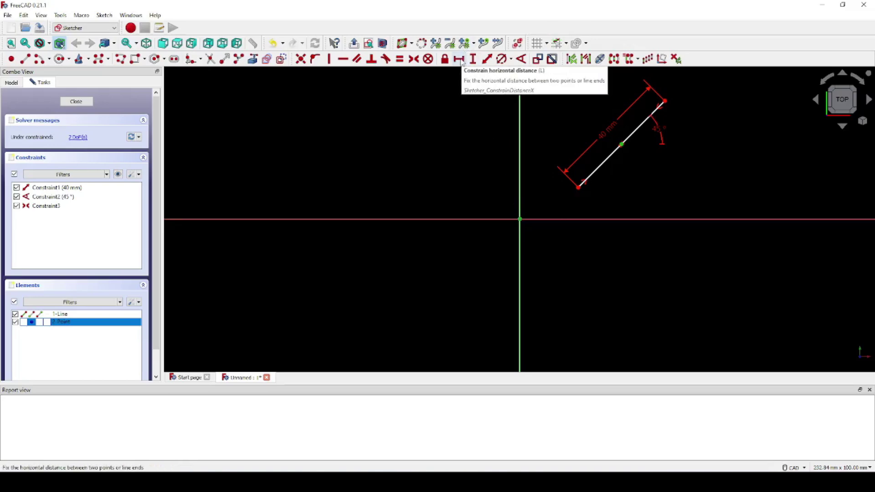
{"action": "left_click", "coordinate": [459, 59]}
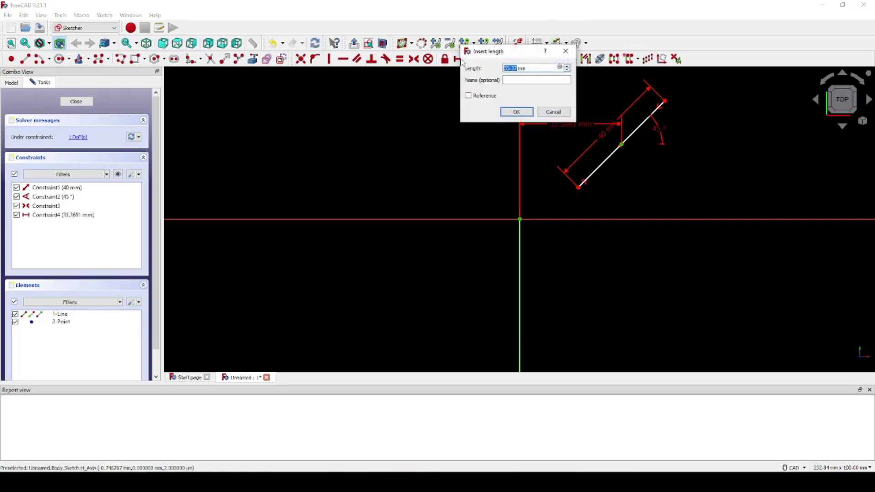
{"action": "type", "text": "0"}
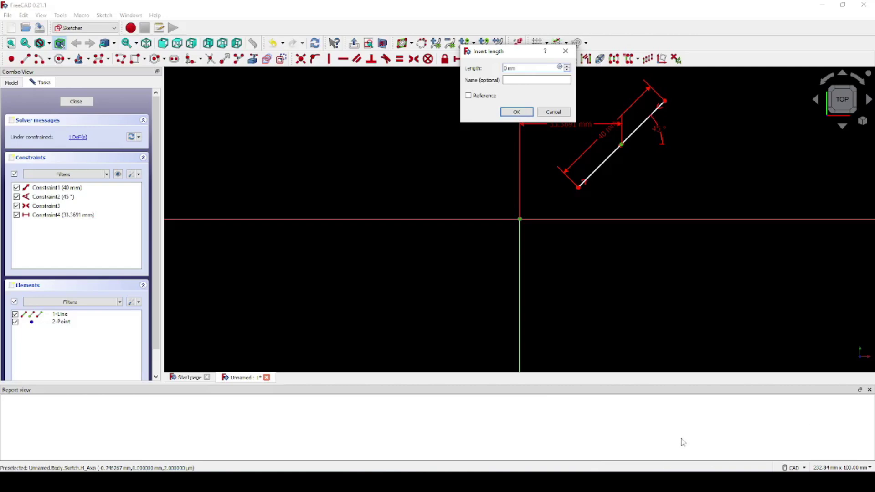
{"action": "left_click", "coordinate": [517, 112]}
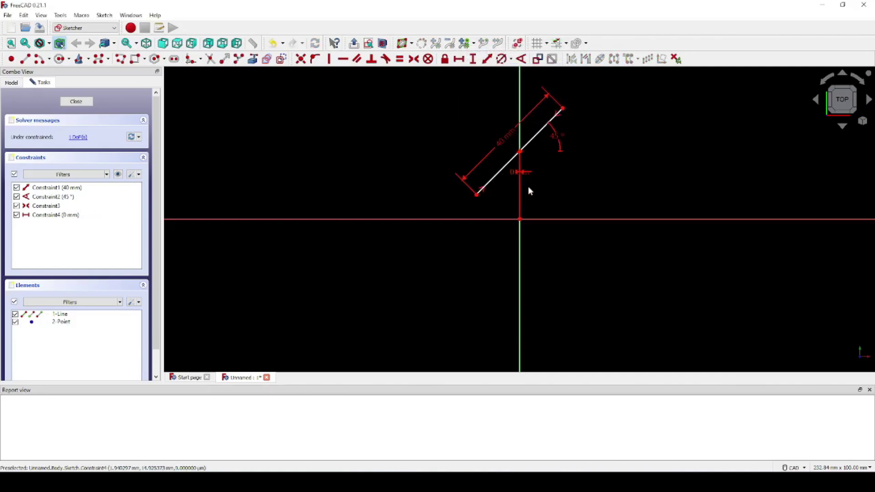
{"action": "left_click_drag", "start_coordinate": [525, 177], "coordinate": [585, 176]}
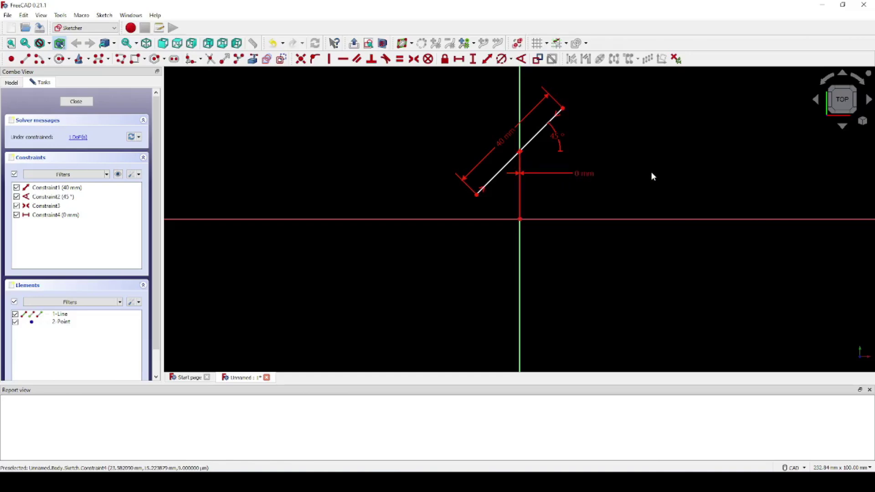
Delete the 0 mm horizontal distance constraint between the midpoint and the origin
{"action": "left_click", "coordinate": [578, 175]}
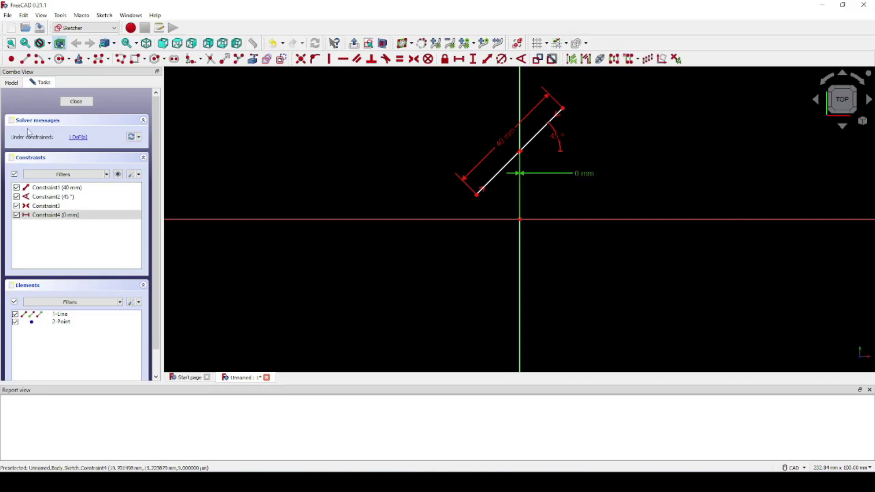
{"action": "left_click", "coordinate": [32, 219]}
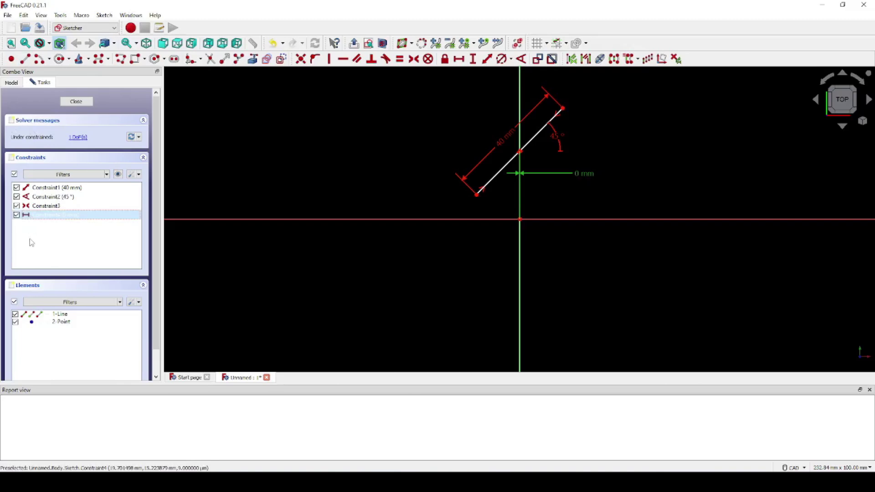
{"action": "key", "text": "Delete"}
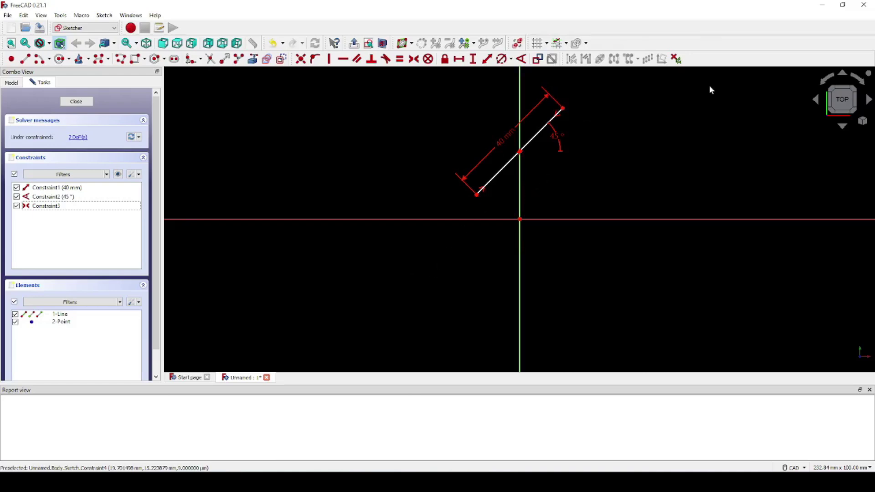
Constrain the vertical distance between the line's lower endpoint and the origin to 5 mm, and move the dimension label below the horizontal axis
{"action": "left_click", "coordinate": [477, 195]}
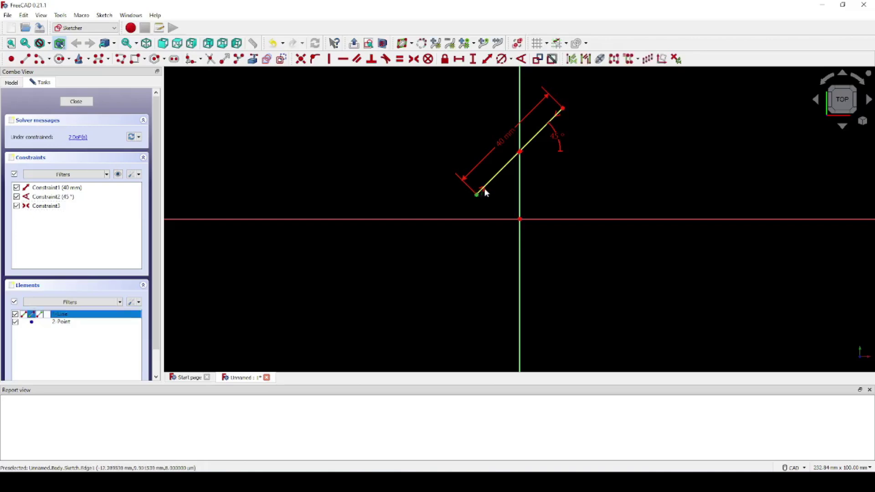
{"action": "left_click", "coordinate": [520, 220]}
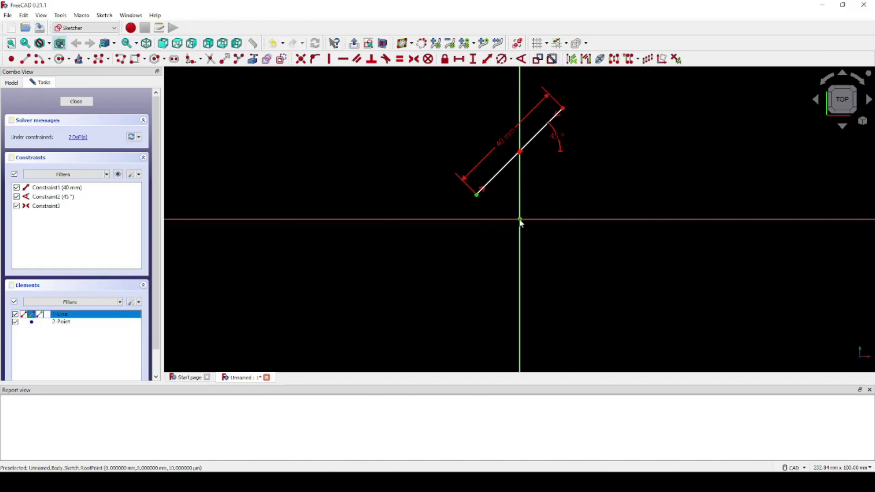
{"action": "left_click", "coordinate": [473, 59]}
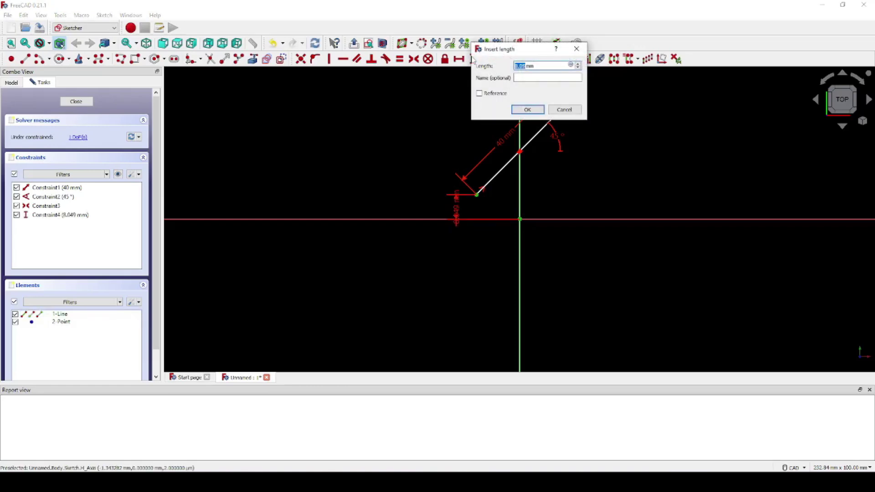
{"action": "type", "text": "5"}
{"action": "left_click", "coordinate": [527, 109]}
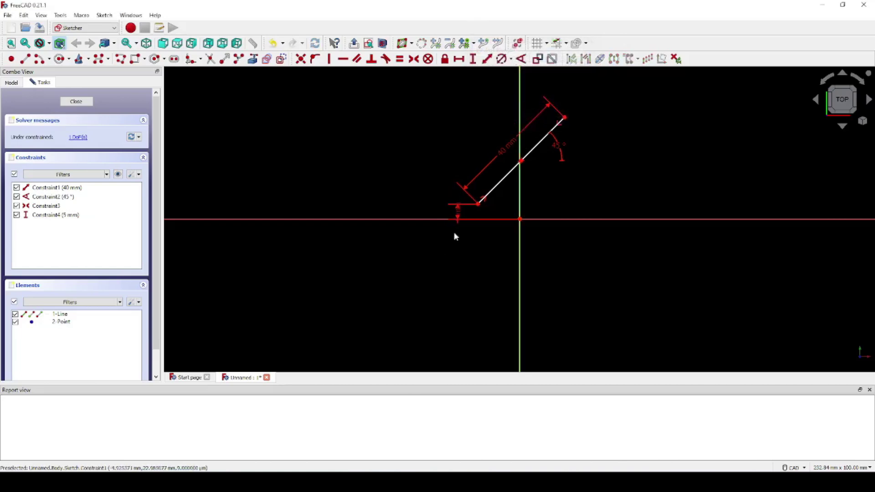
{"action": "left_click_drag", "start_coordinate": [458, 219], "coordinate": [458, 253]}
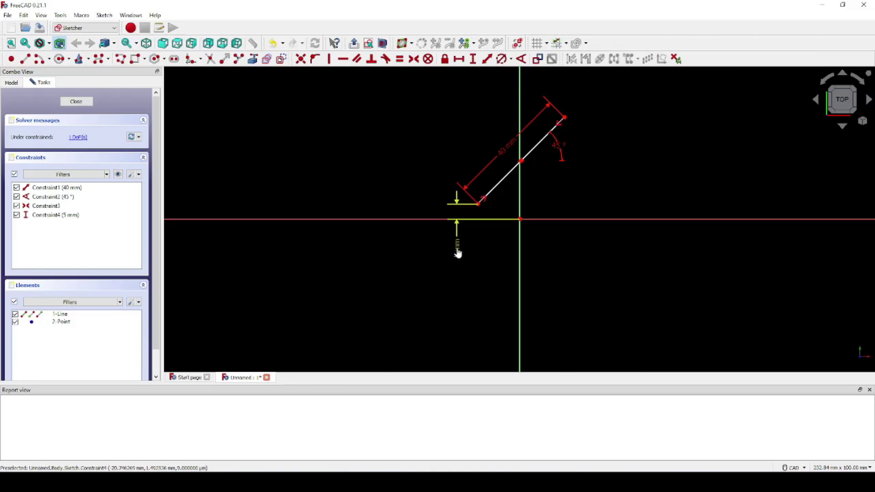
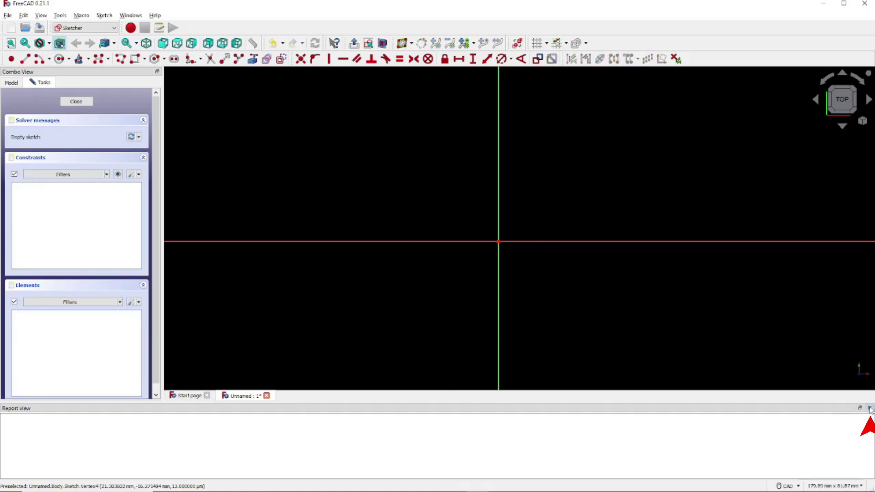
Close the Report view and draw a rectangle about 42 mm wide and 34 mm high enclosing the origin off-centre
{"action": "left_click", "coordinate": [869, 408]}
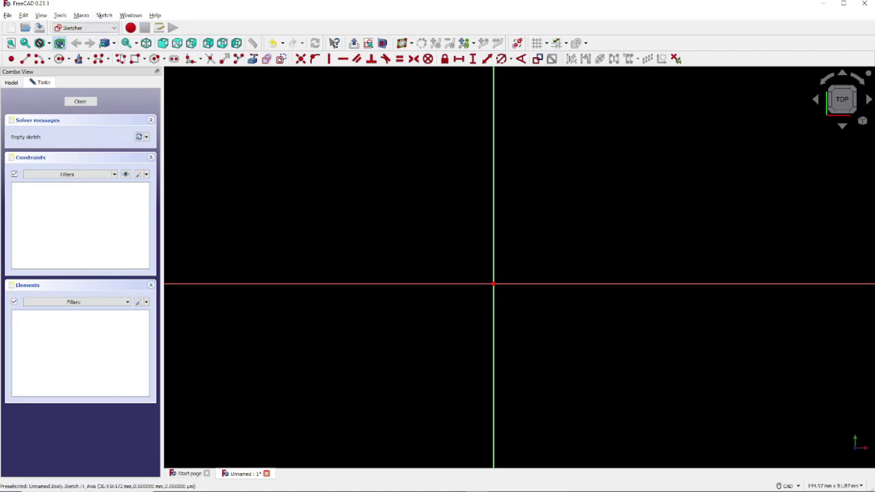
{"action": "left_click", "coordinate": [135, 60]}
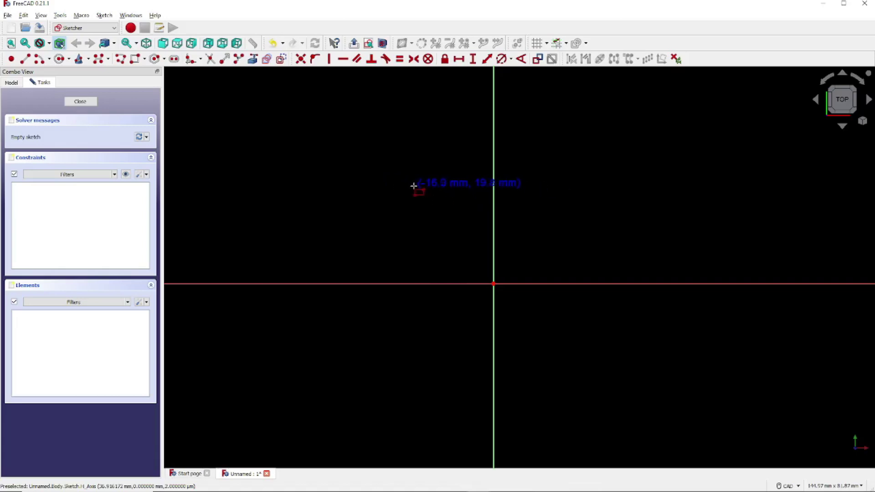
{"action": "left_click", "coordinate": [411, 187]}
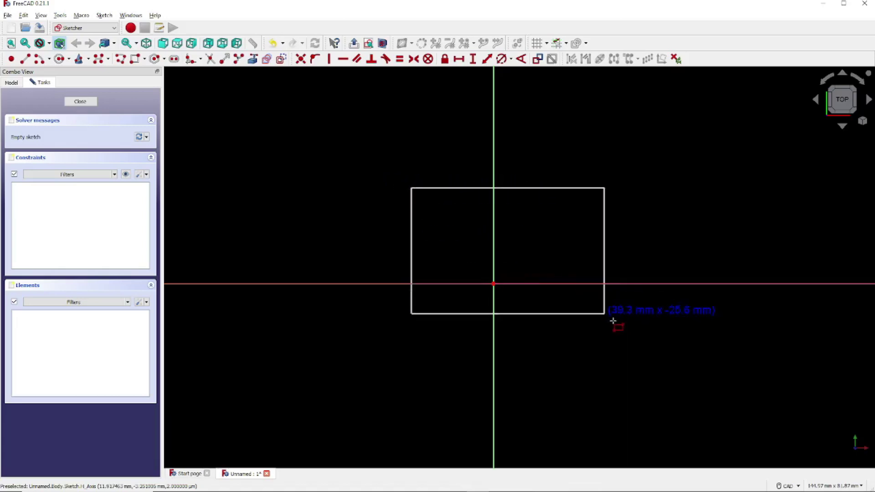
{"action": "left_click", "coordinate": [617, 351]}
{"action": "right_click", "coordinate": [719, 324]}
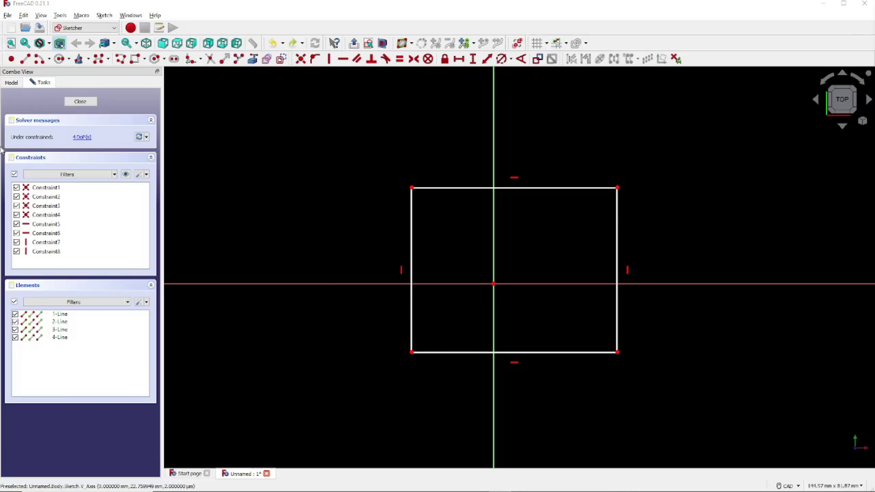
Try to make the rectangle's two upper corners symmetric about the vertical axis, close the Report view, and undo the symmetry constraint
{"action": "left_click", "coordinate": [411, 187]}
{"action": "left_click", "coordinate": [617, 187]}
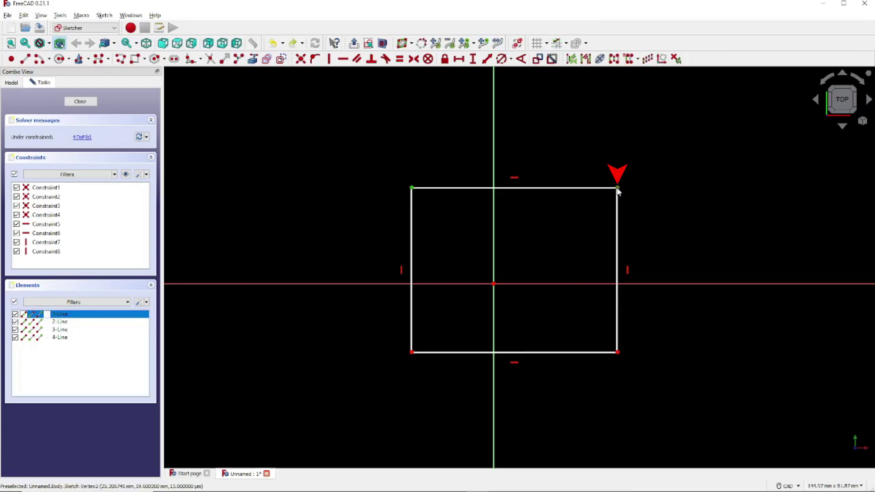
{"action": "left_click", "coordinate": [494, 159]}
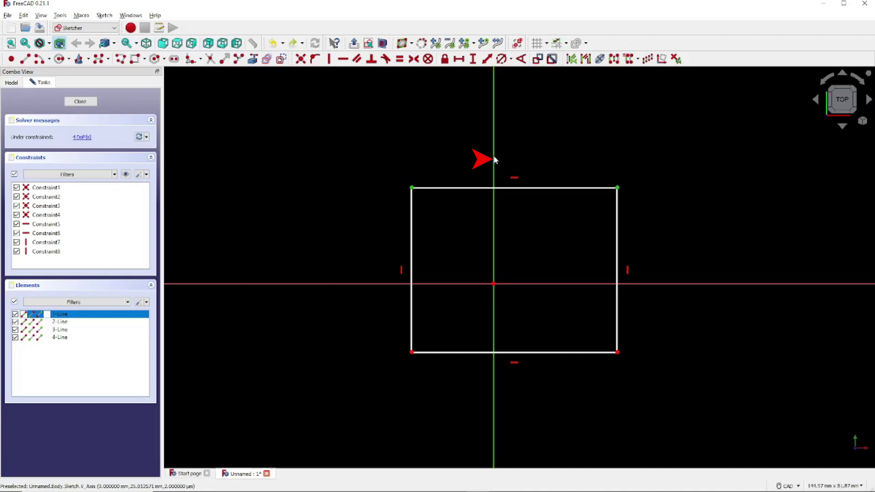
{"action": "left_click", "coordinate": [413, 63]}
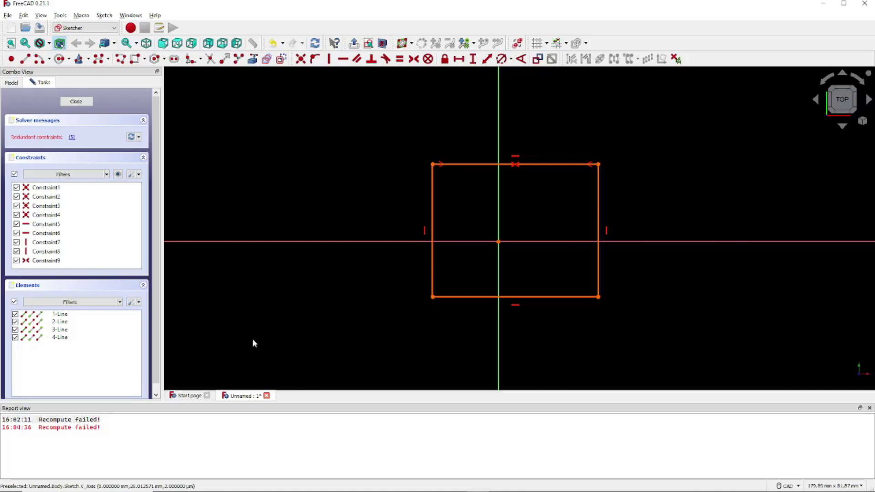
{"action": "left_click", "coordinate": [869, 408]}
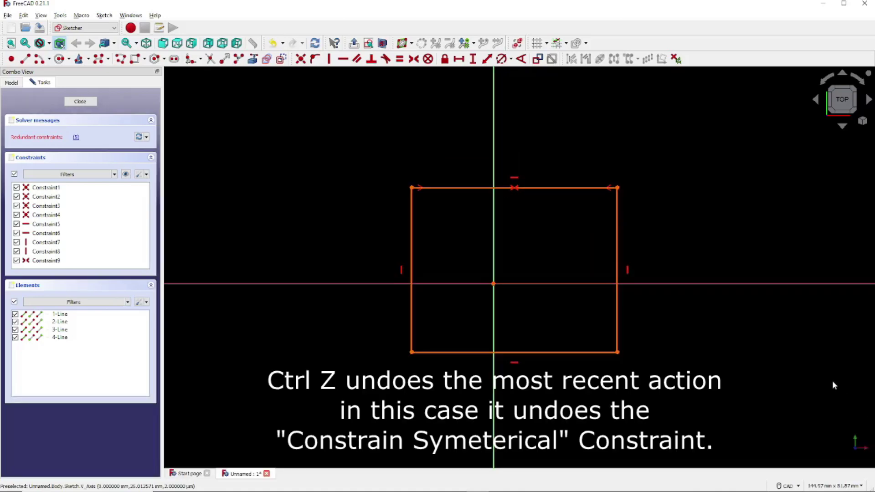
{"action": "key", "text": "ctrl+z"}
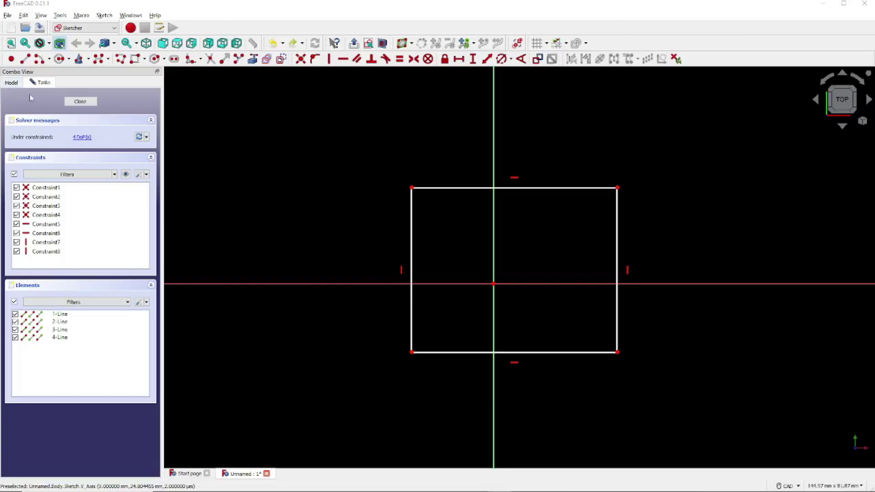
Enable Auto remove redundants for constraints and make the rectangle's two upper corners symmetric about the vertical axis
{"action": "left_click", "coordinate": [146, 175]}
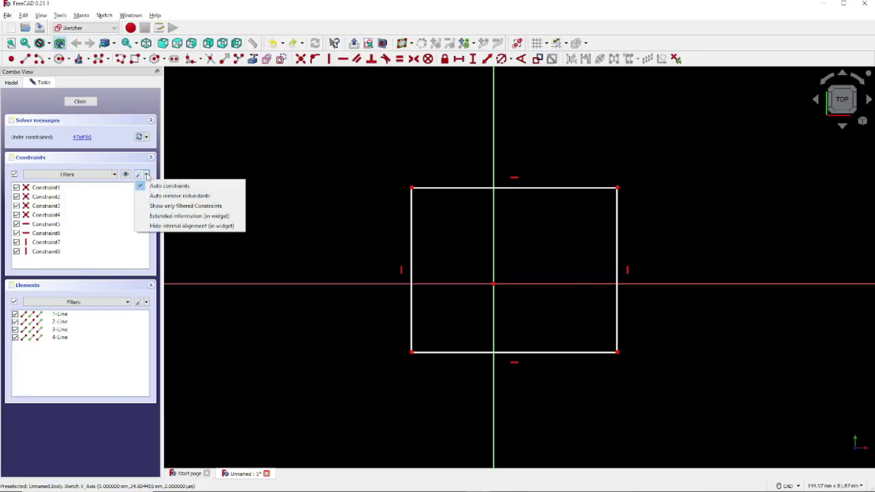
{"action": "left_click", "coordinate": [183, 199]}
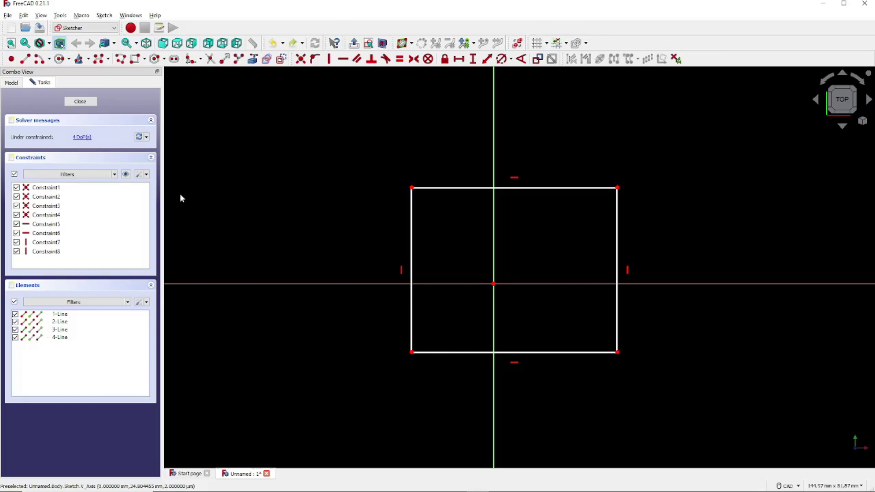
{"action": "left_click", "coordinate": [412, 188]}
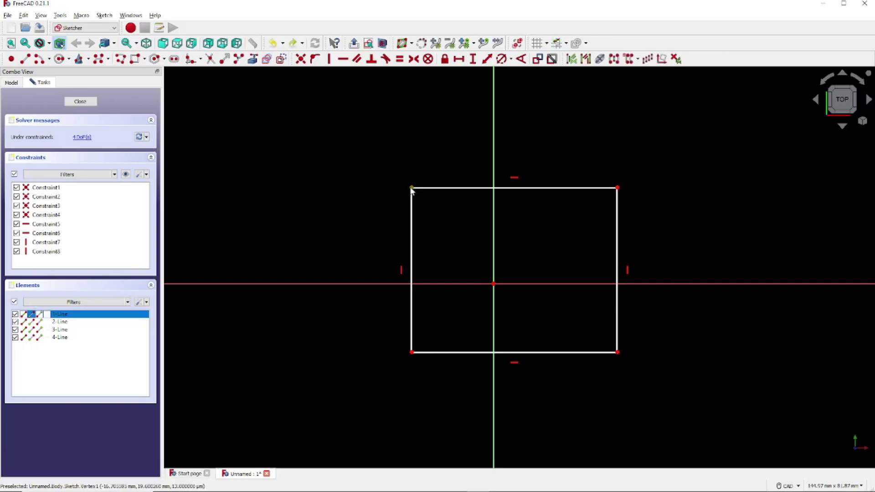
{"action": "left_click", "coordinate": [618, 188]}
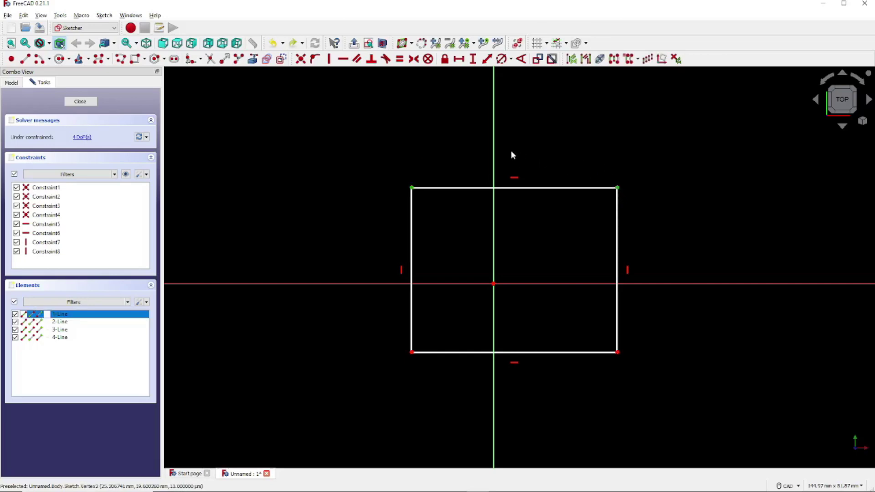
{"action": "left_click", "coordinate": [495, 146]}
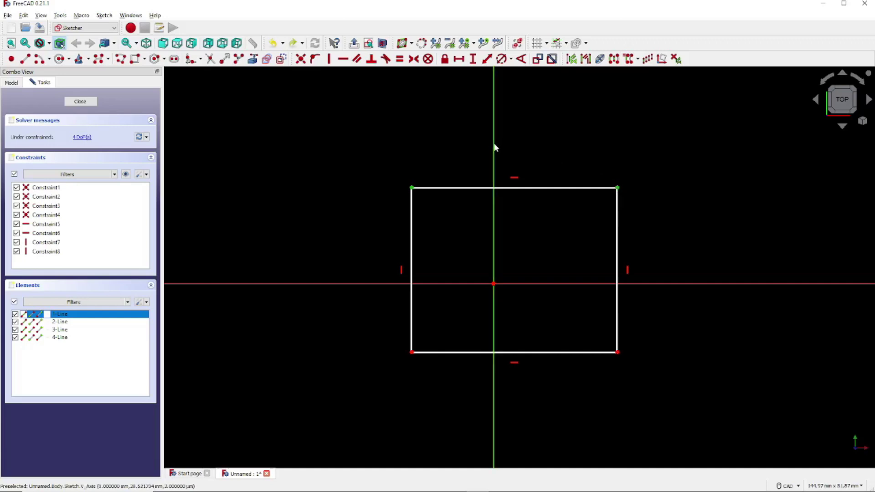
{"action": "left_click", "coordinate": [413, 59]}
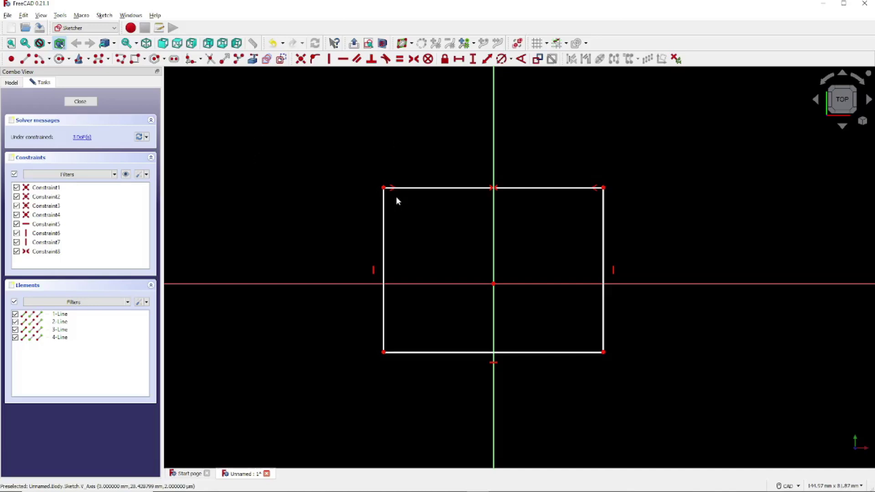
Make the rectangle's upper-left and lower-left corners symmetric about the horizontal axis
{"action": "left_click", "coordinate": [383, 187]}
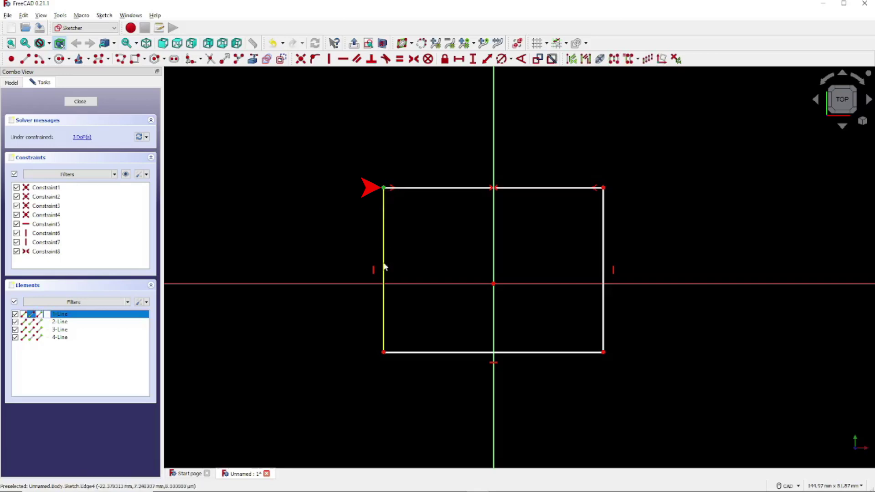
{"action": "left_click", "coordinate": [383, 353]}
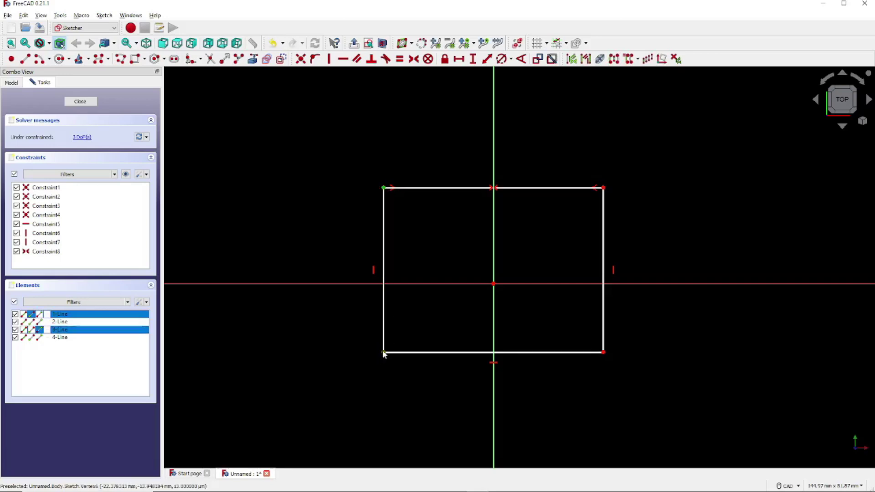
{"action": "left_click", "coordinate": [323, 284]}
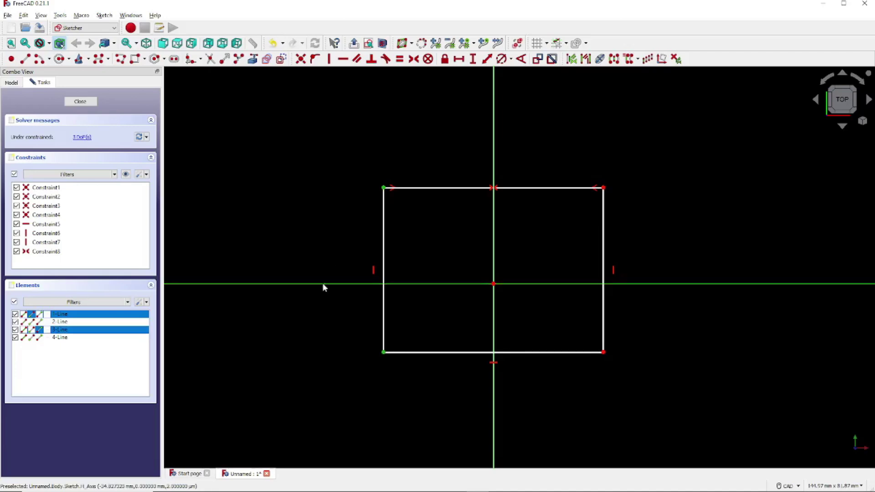
{"action": "left_click", "coordinate": [414, 63]}
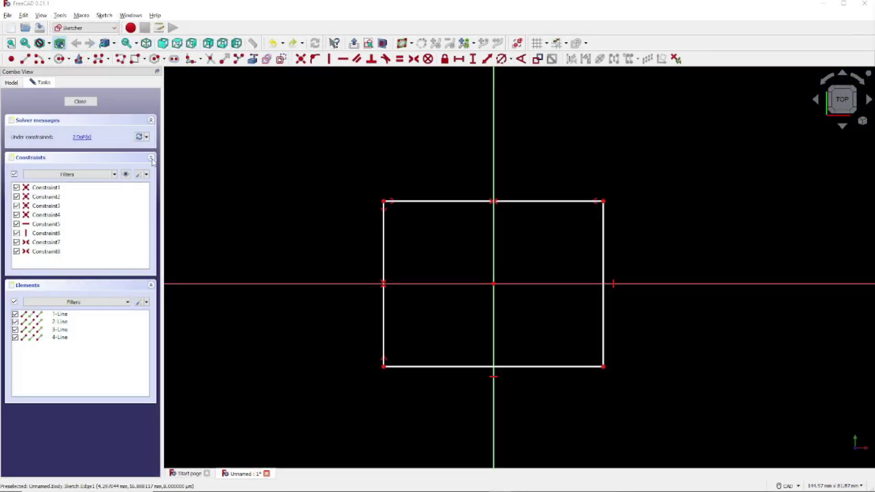
Turn off Auto remove redundants and delete the whole rectangle from the sketch
{"action": "left_click", "coordinate": [146, 175]}
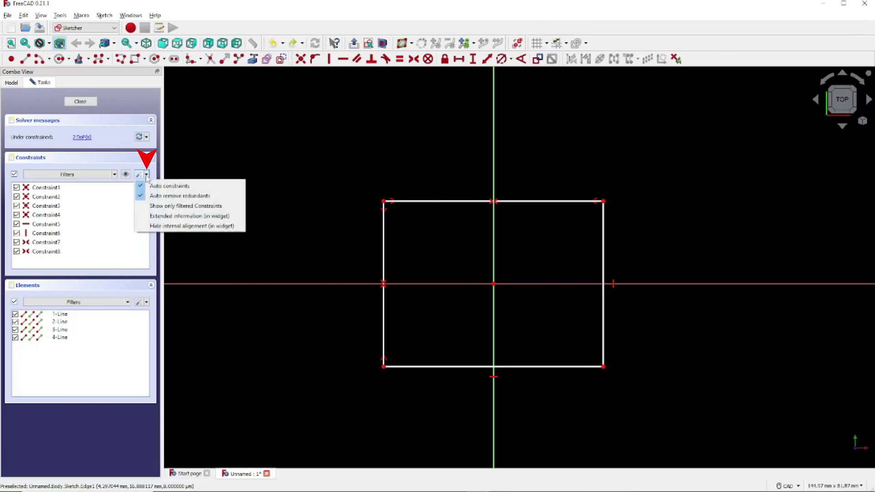
{"action": "left_click", "coordinate": [166, 197]}
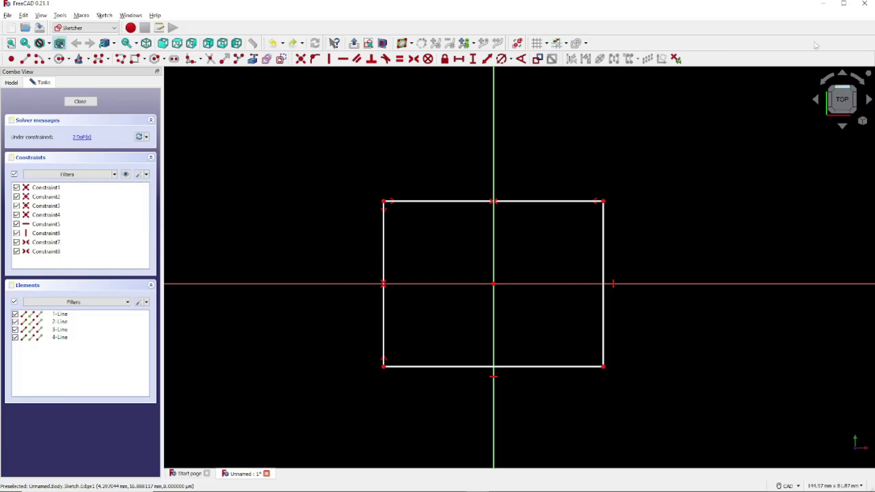
{"action": "mouse_move", "coordinate": [693, 153]}
{"action": "left_mouse_down"}
{"action": "mouse_move", "coordinate": [399, 209]}
{"action": "mouse_move", "coordinate": [346, 302]}
{"action": "mouse_move", "coordinate": [341, 396]}
{"action": "left_mouse_up"}
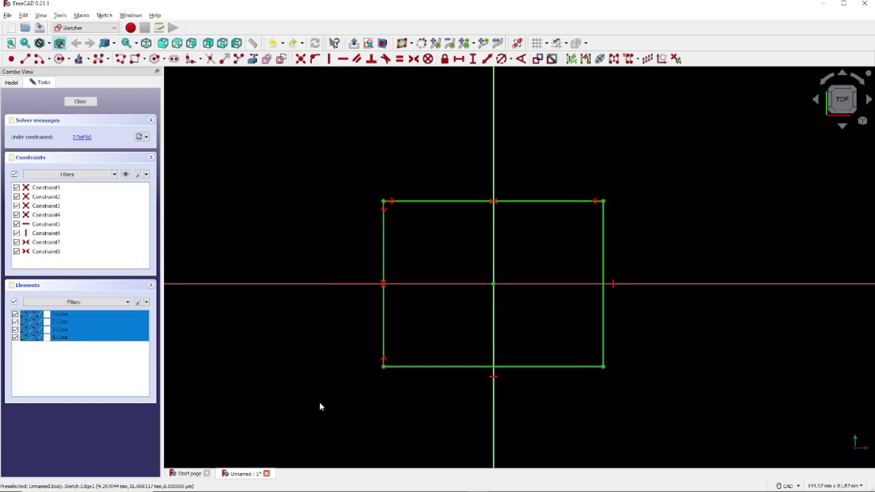
{"action": "key", "text": "Delete"}
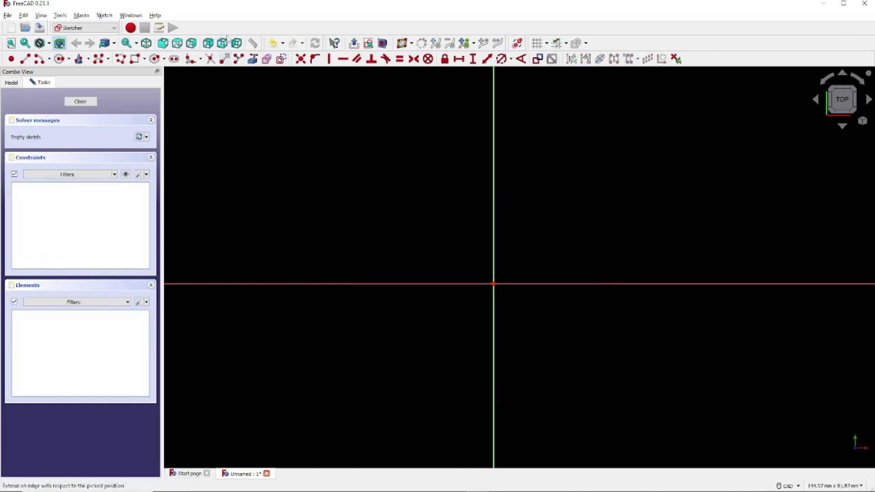
Draw a new rectangle about 36 mm wide enclosing the origin, with most of its area above and right of it
{"action": "left_click", "coordinate": [136, 58]}
{"action": "left_click", "coordinate": [624, 160]}
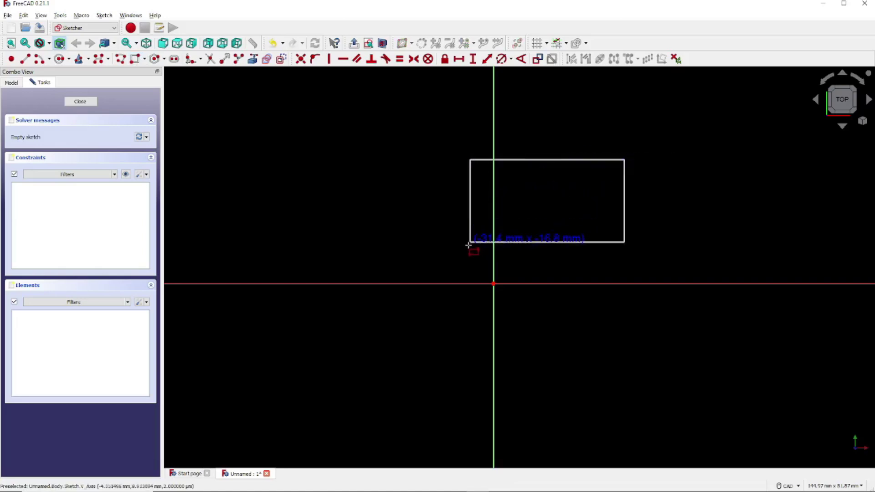
{"action": "left_click", "coordinate": [450, 322]}
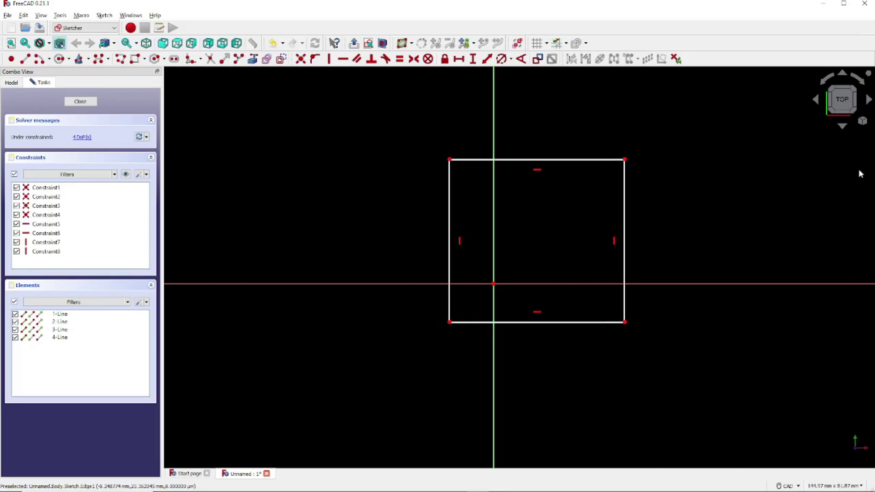
Constrain the length of the rectangle's upper edge to 40 mm
{"action": "left_click", "coordinate": [524, 159]}
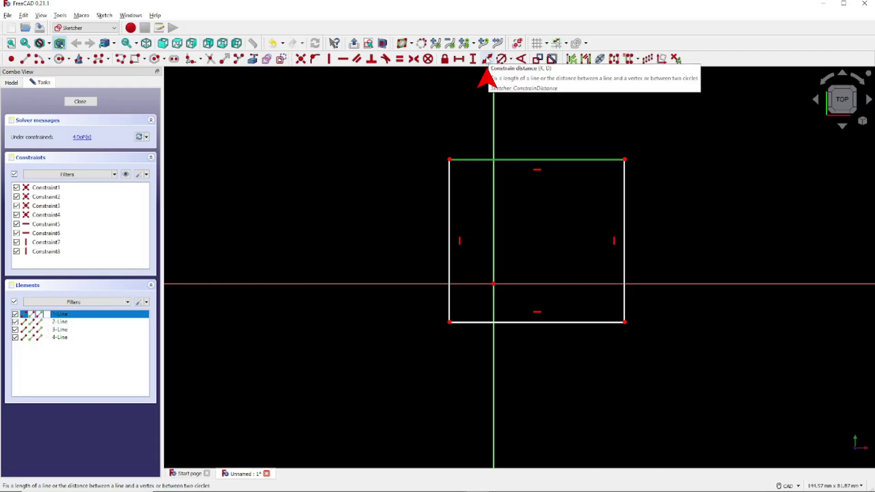
{"action": "left_click", "coordinate": [487, 59]}
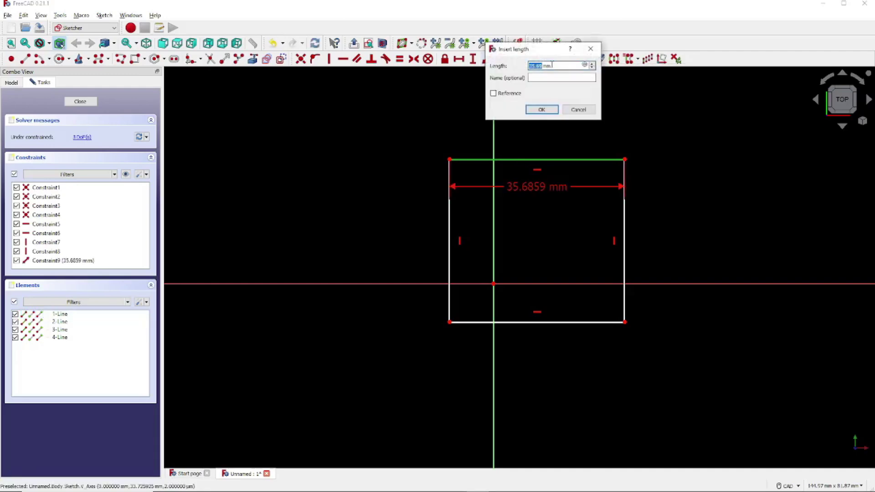
{"action": "type", "text": "40"}
{"action": "key", "text": "Return"}
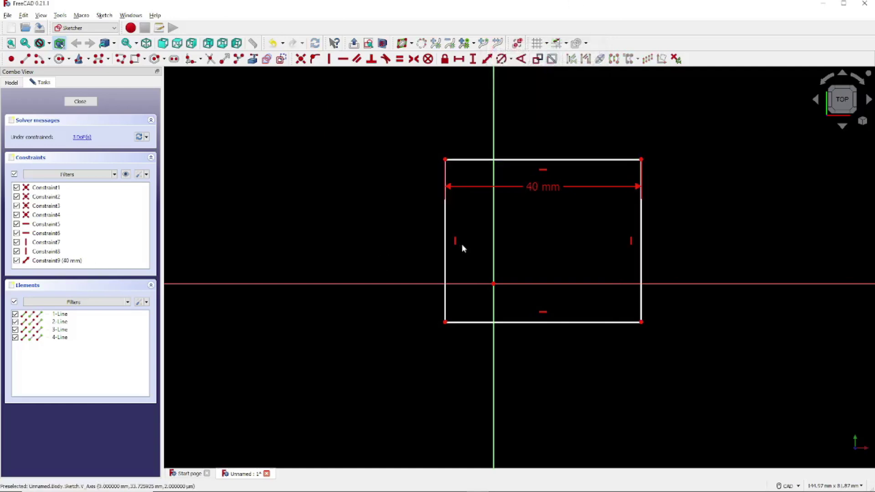
Constrain the length of the rectangle's left edge to 40 mm
{"action": "left_click", "coordinate": [446, 237]}
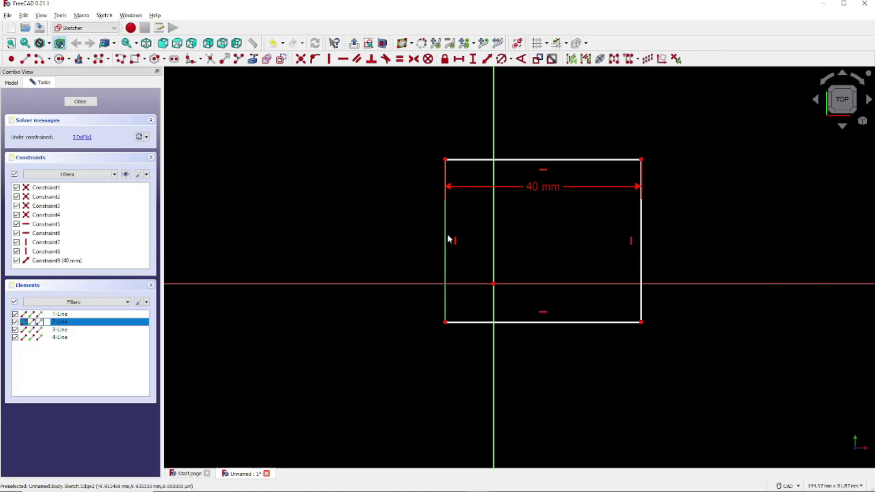
{"action": "left_click", "coordinate": [487, 59]}
{"action": "type", "text": "40"}
{"action": "key", "text": "Return"}
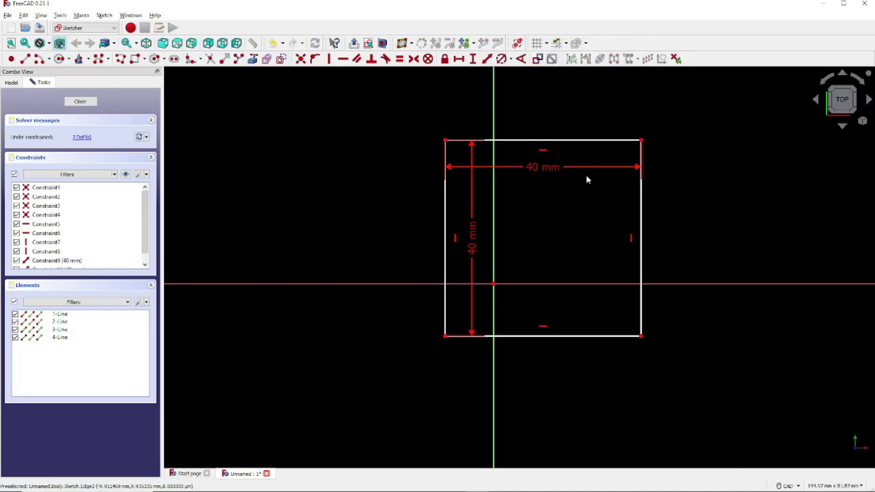
Move the width dimension above the rectangle and the height dimension outside its left edge
{"action": "left_click", "coordinate": [541, 140]}
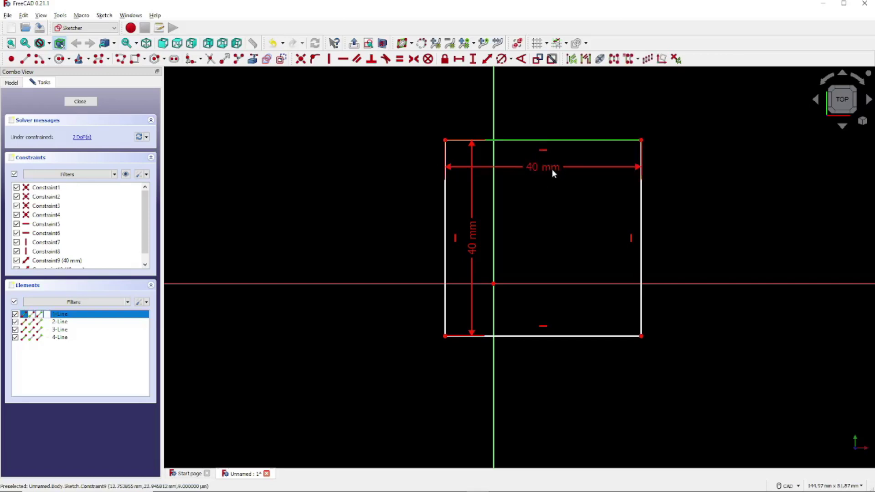
{"action": "left_click_drag", "start_coordinate": [548, 167], "coordinate": [547, 107]}
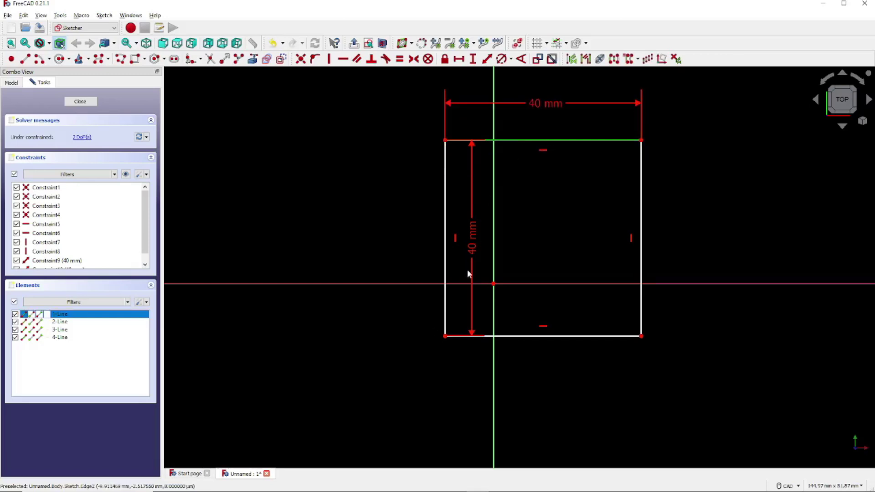
{"action": "left_click_drag", "start_coordinate": [468, 250], "coordinate": [391, 243]}
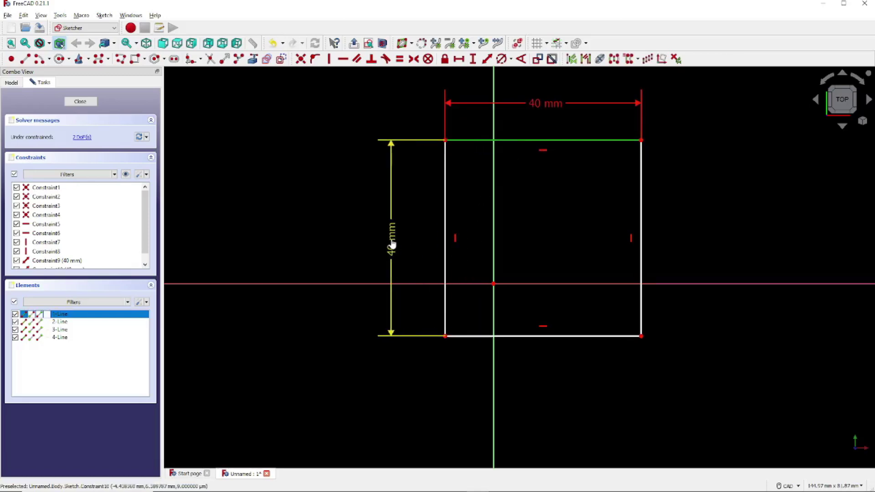
{"action": "left_click", "coordinate": [776, 193]}
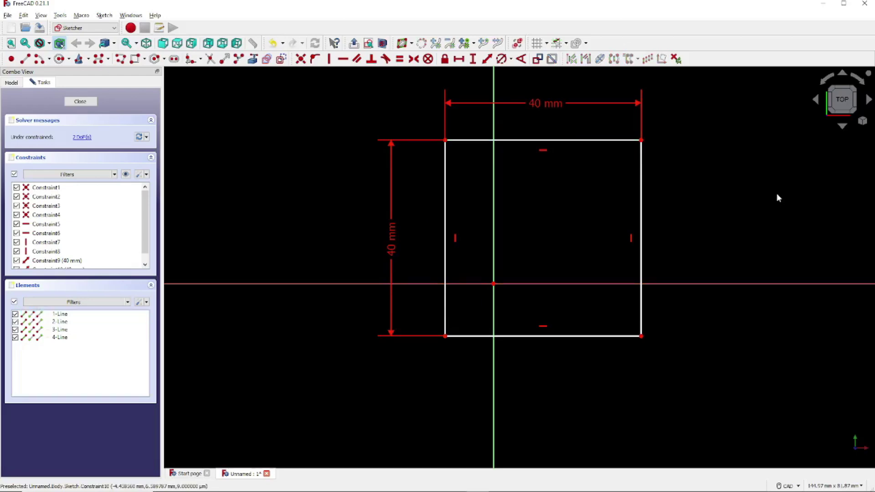
Make the rectangle's upper-left and lower-right corners symmetric about the origin point
{"action": "left_click", "coordinate": [445, 140]}
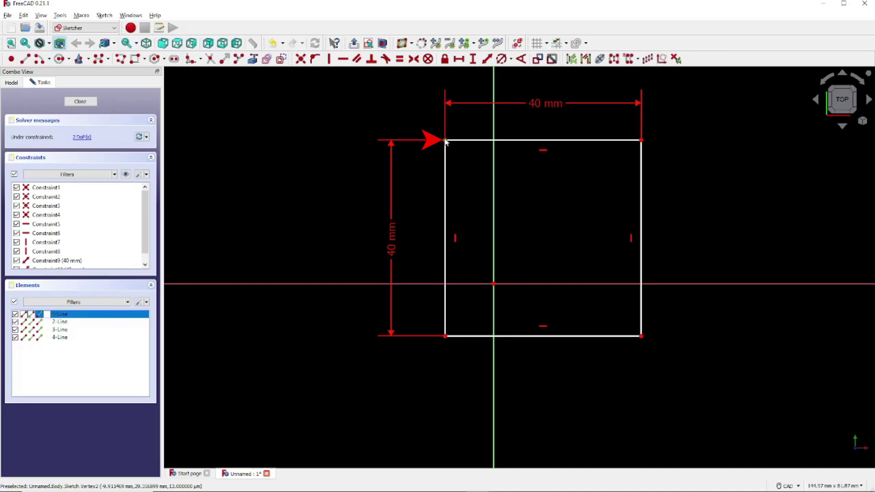
{"action": "left_click", "coordinate": [642, 337]}
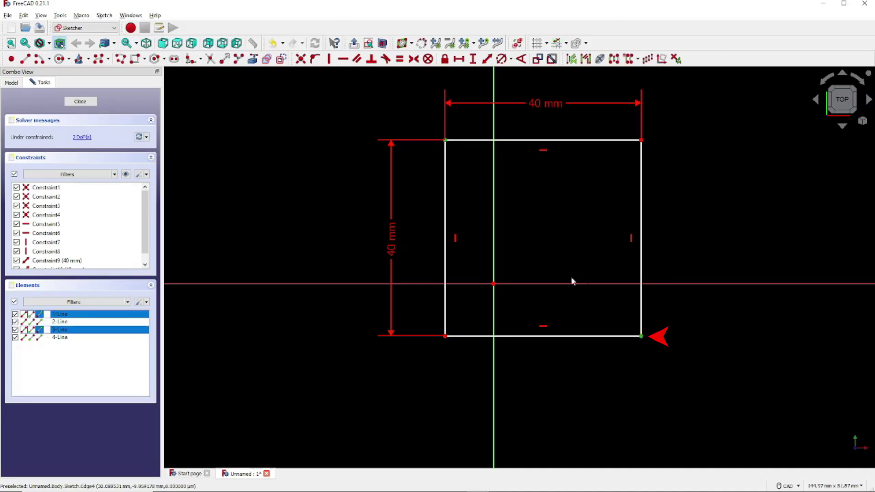
{"action": "left_click", "coordinate": [493, 284]}
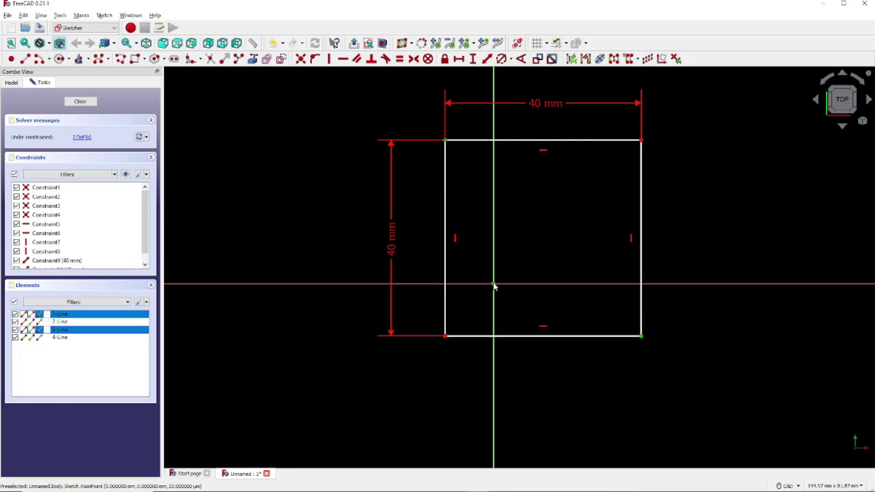
{"action": "left_click", "coordinate": [413, 59]}
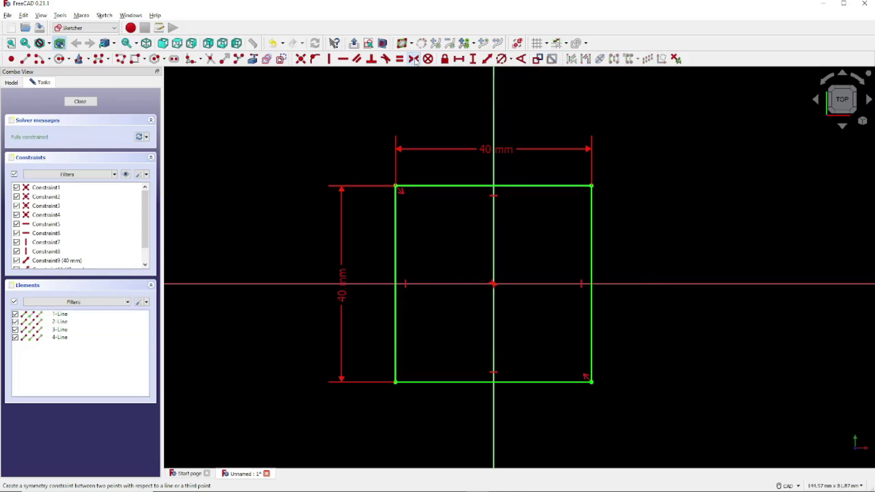